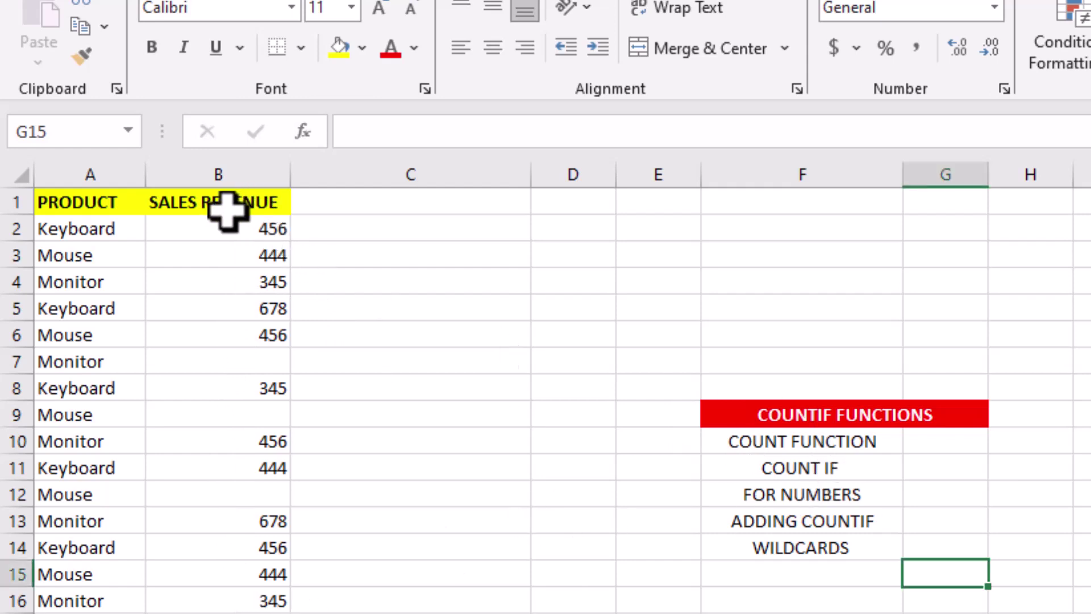
- Enter =COUNT(B2:B22) in G10 beside COUNT FUNCTION, then select the 678 value in B13
drag(227, 228, 224, 603)
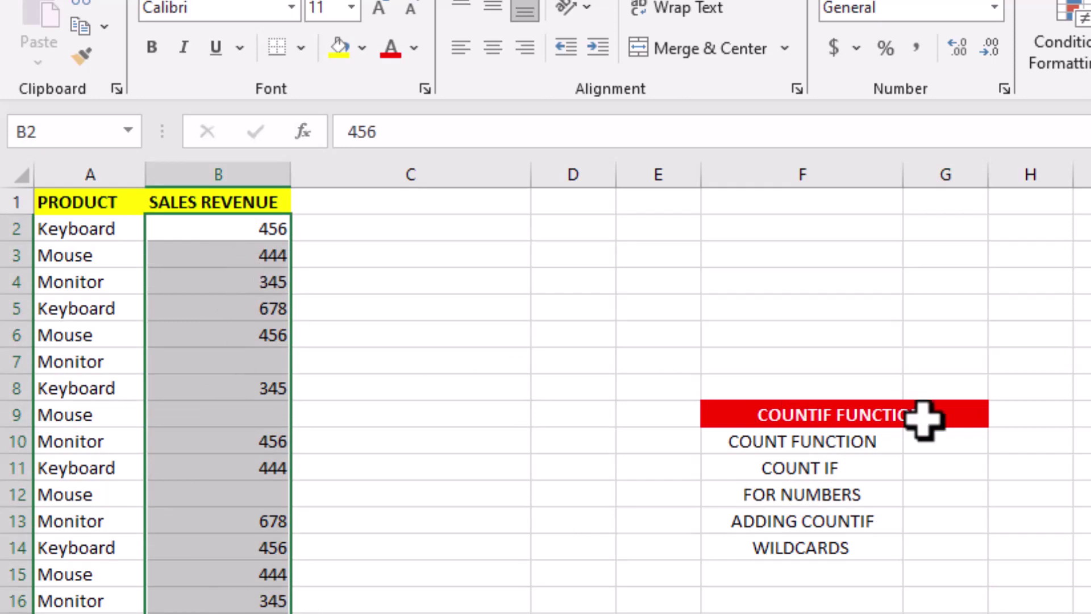
click(906, 432)
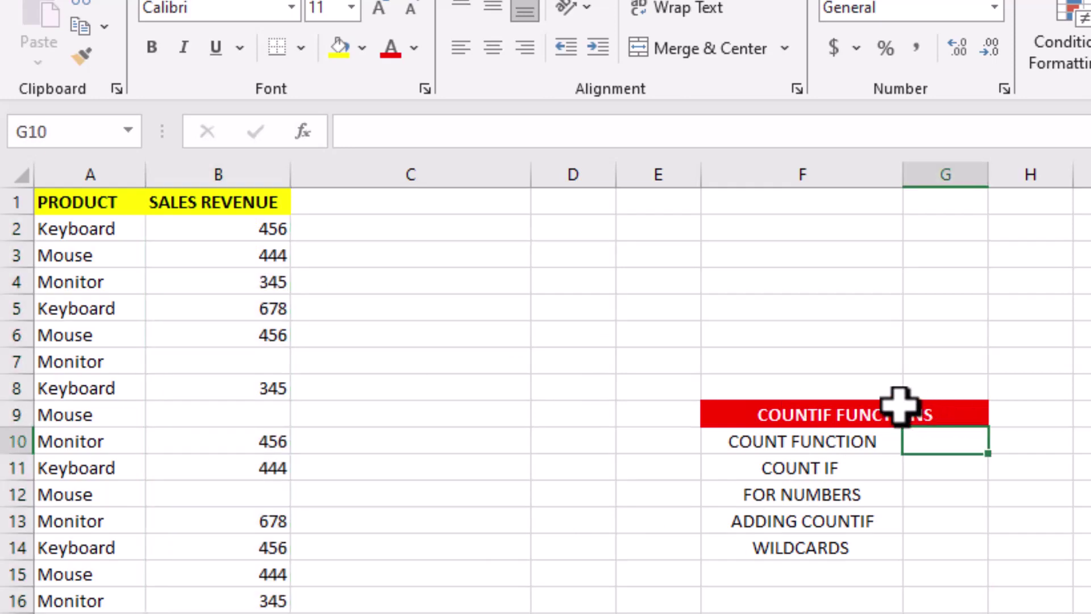
text(=cou)
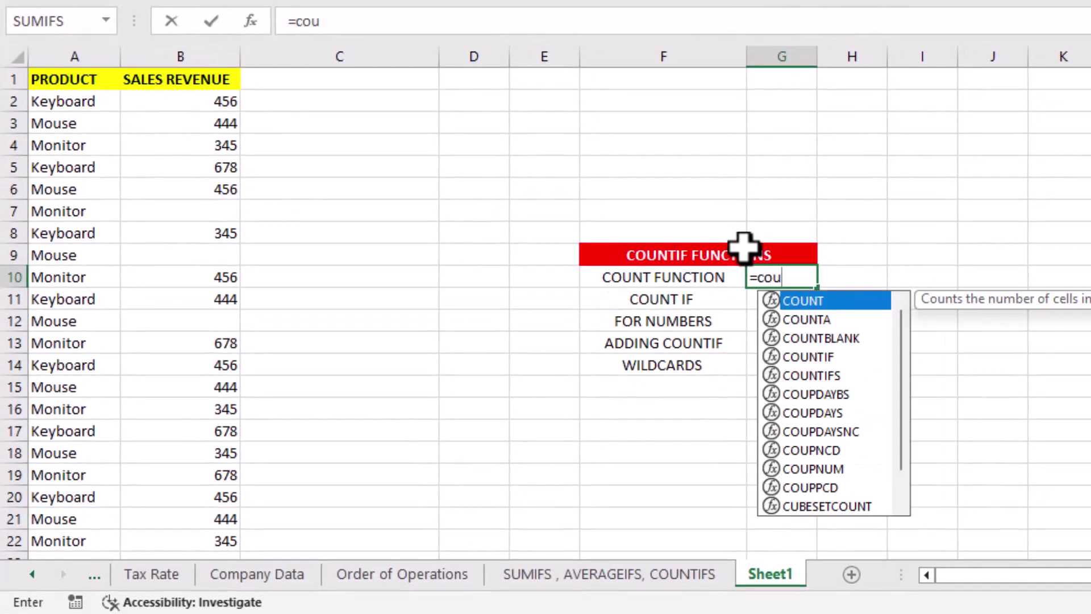
text(nt()
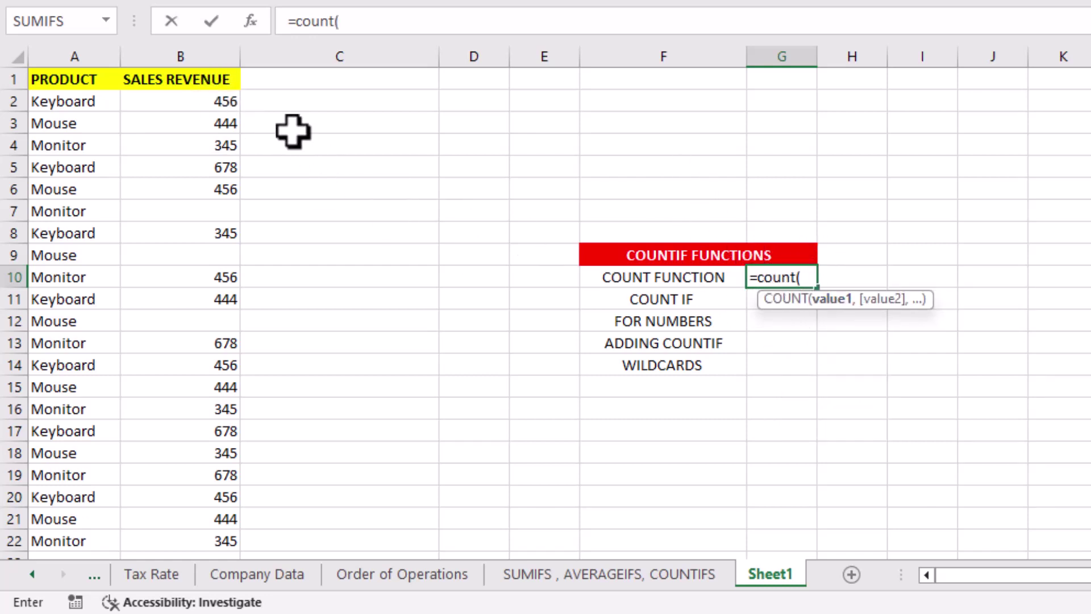
mouse_move(184, 103)
mouse_down()
mouse_move(176, 468)
mouse_move(189, 500)
mouse_up()
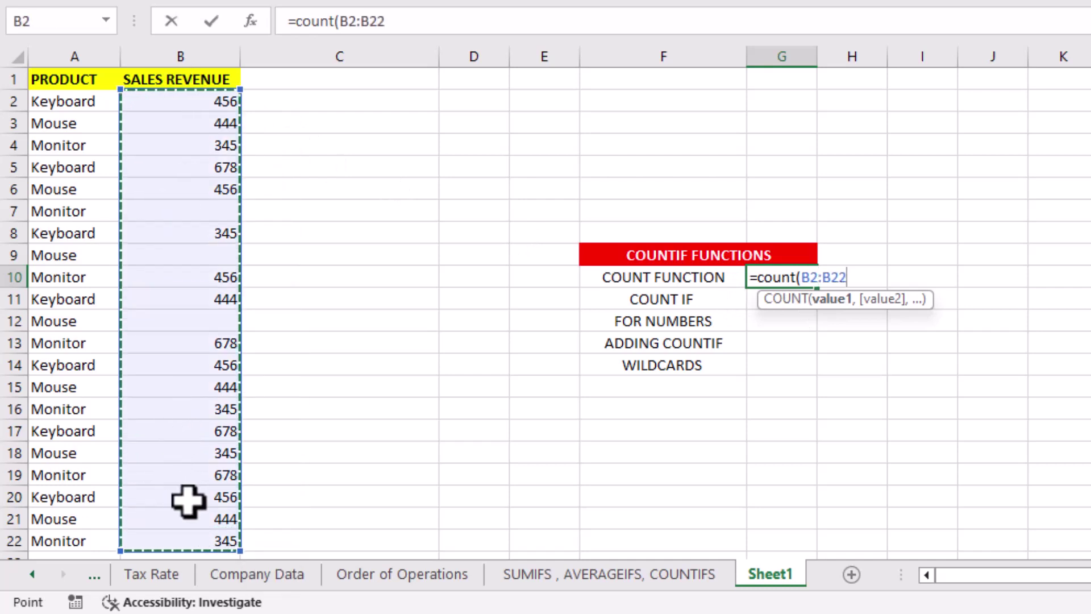
text())
key(Tab)
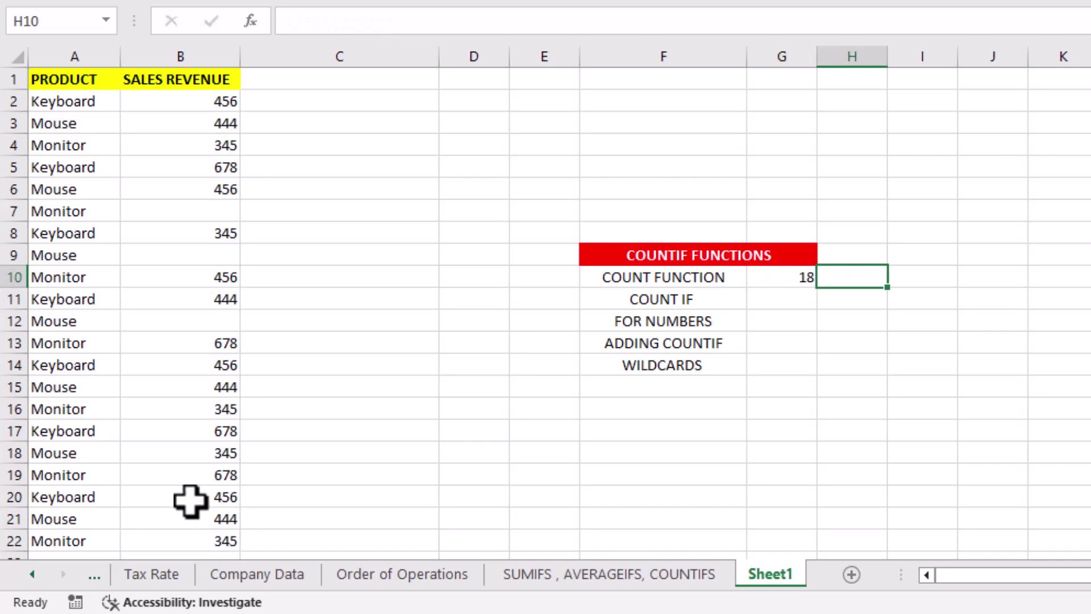
key(Left)
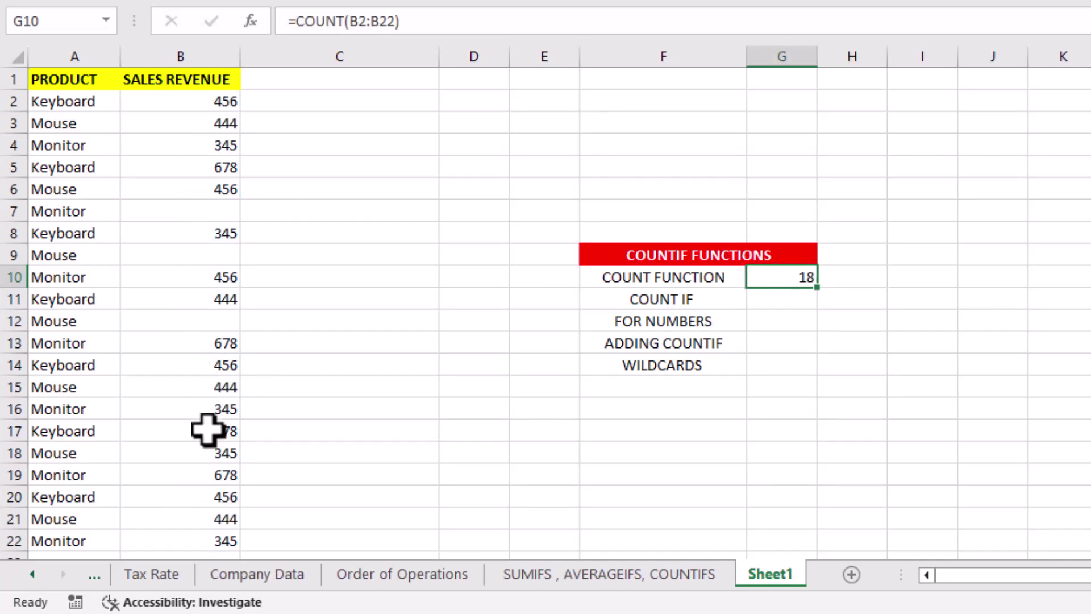
click(199, 340)
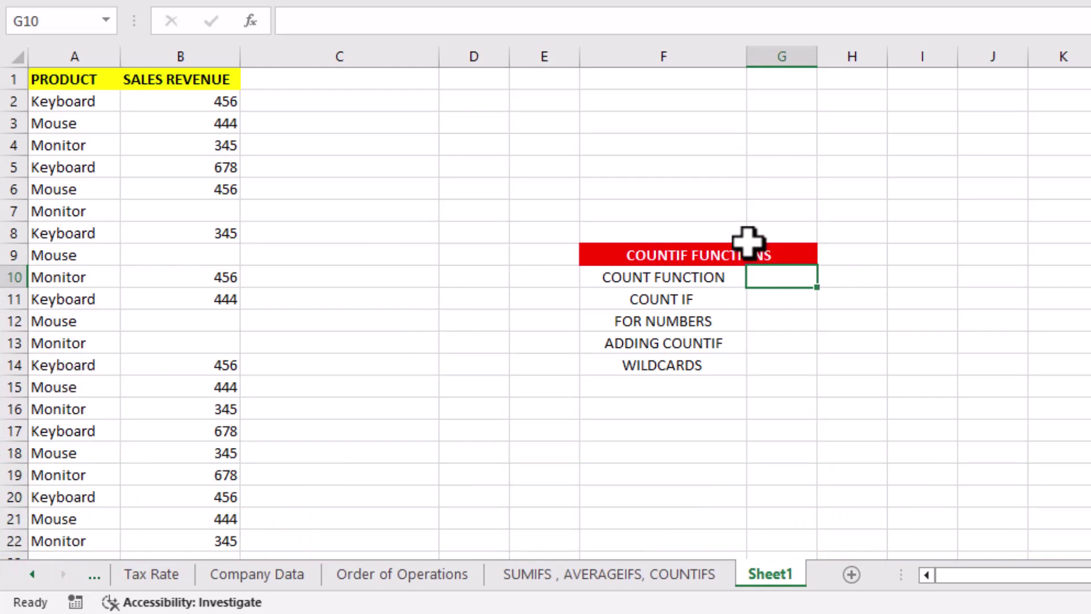
- Enter =COUNT(A2:A22) in G10 to count the product-name column
text(=cou)
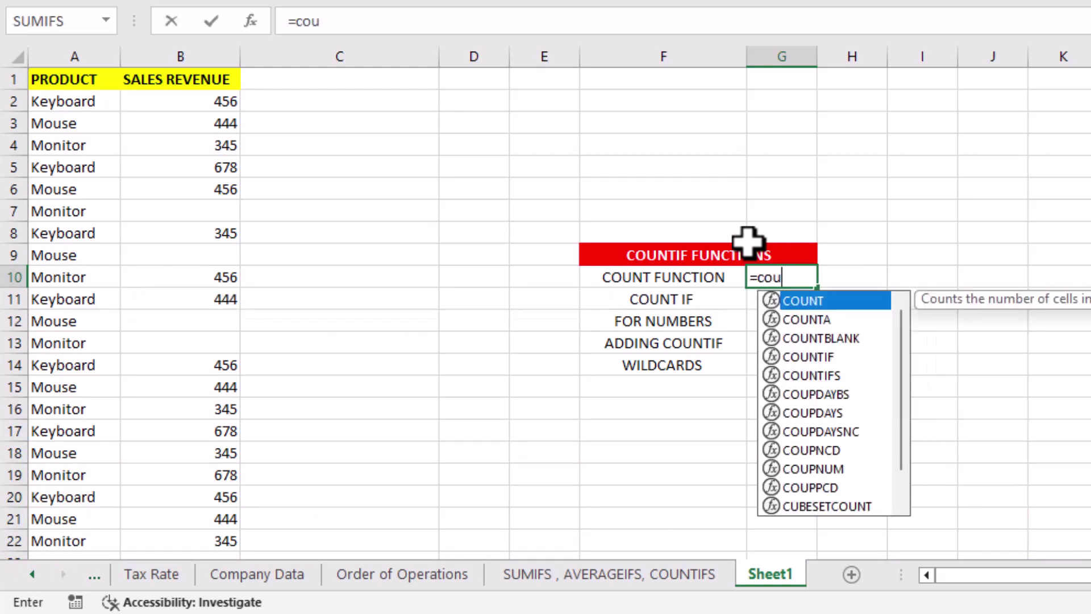
text(nt()
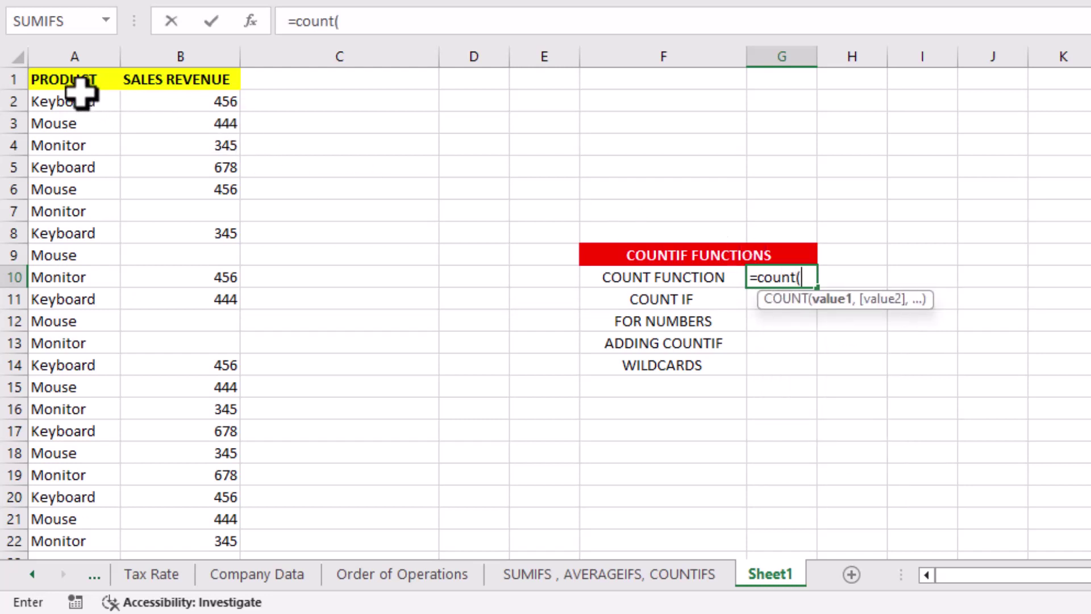
drag(80, 91, 61, 496)
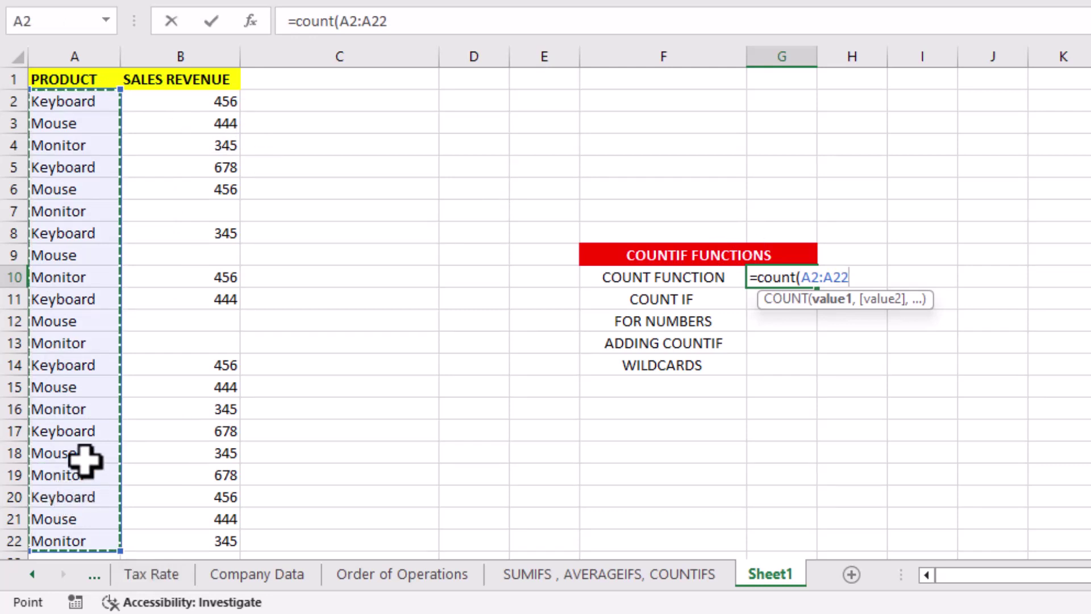
text())
key(Tab)
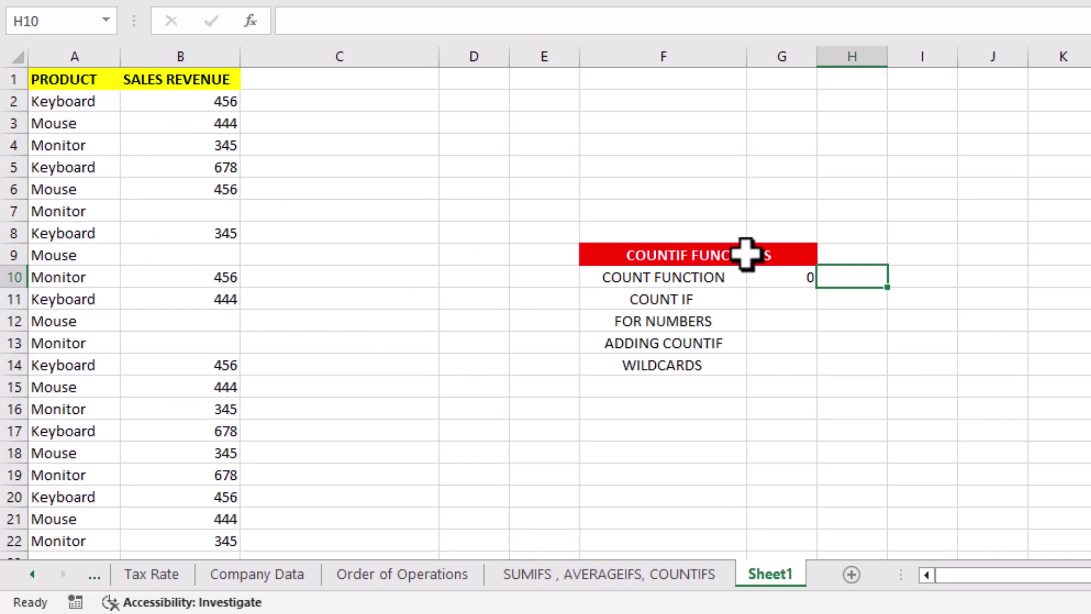
key(Left)
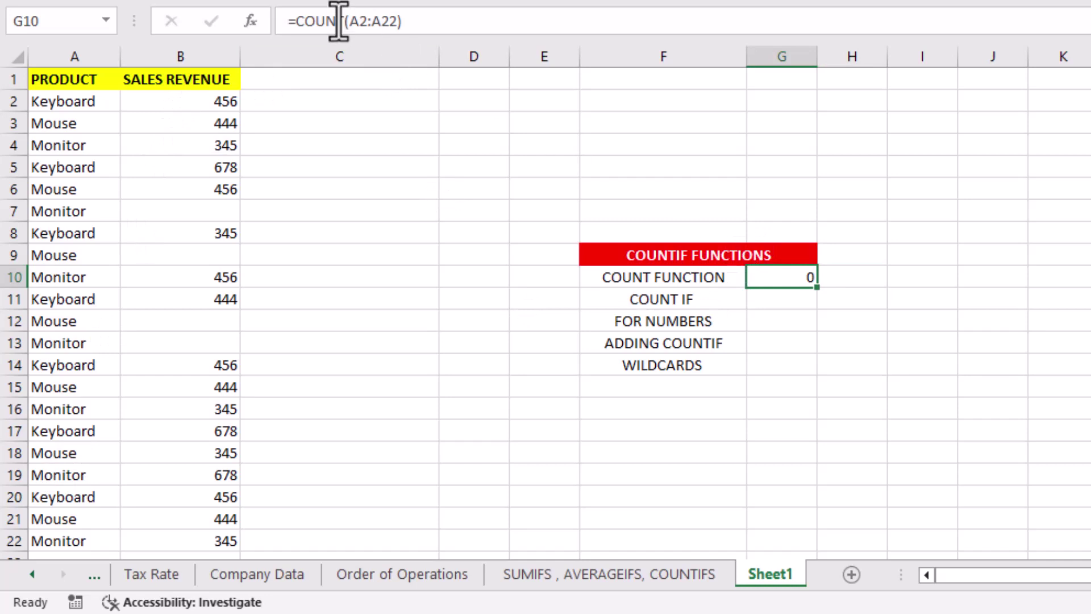
- Change the G10 formula to =COUNTA(A2:A22) so it returns 21
click(344, 21)
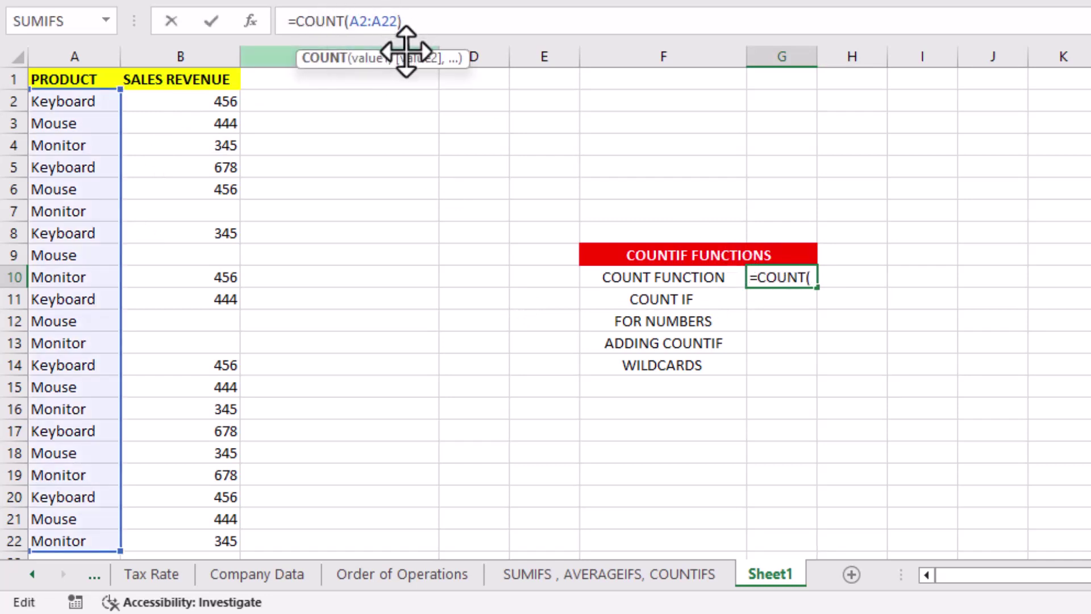
text(A)
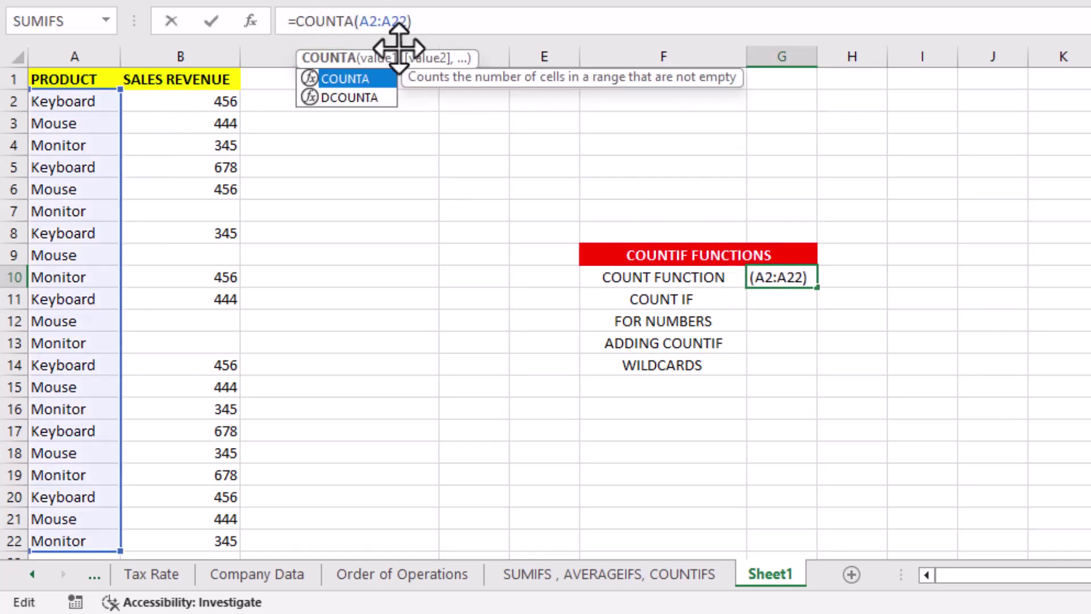
key(Tab)
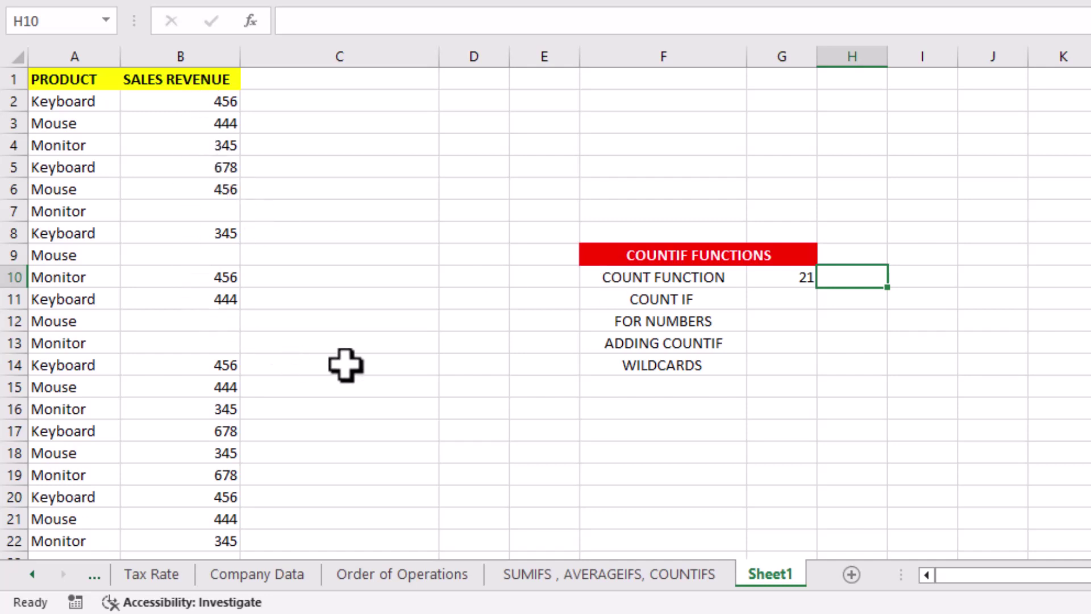
key(Down)
key(Left)
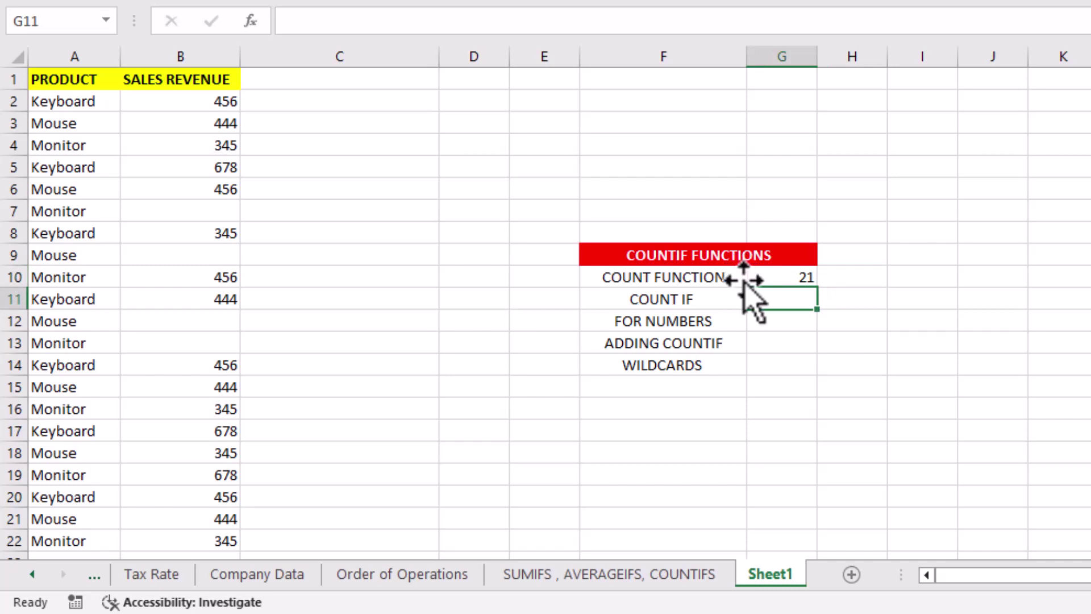
- Enter =COUNTIF(A2:A22,"KEYBOARD") in G11, returning 7 keyboard entries
text(=COUNTI)
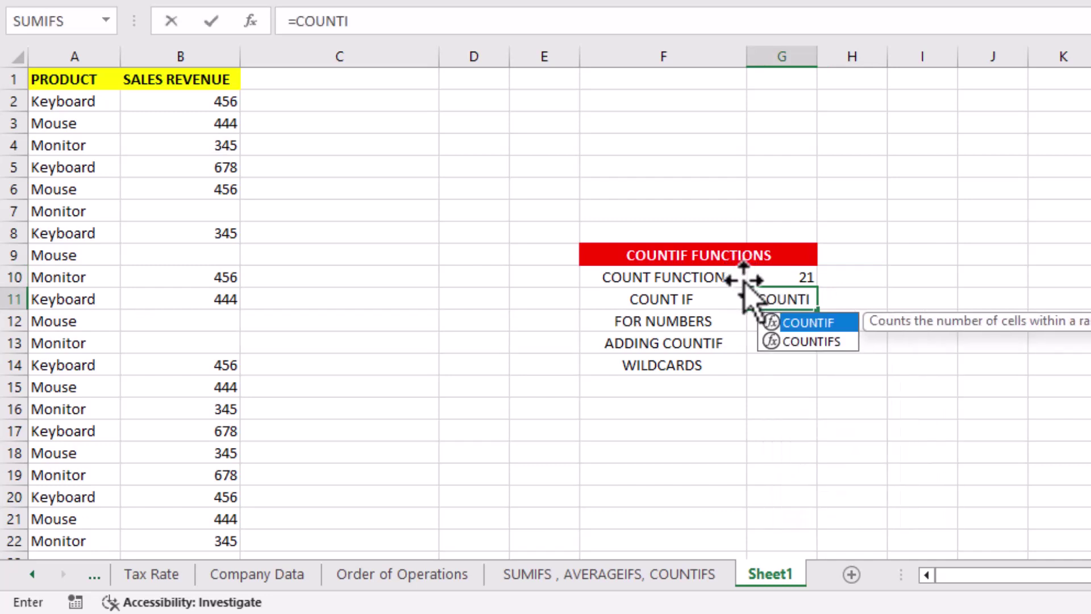
text(F()
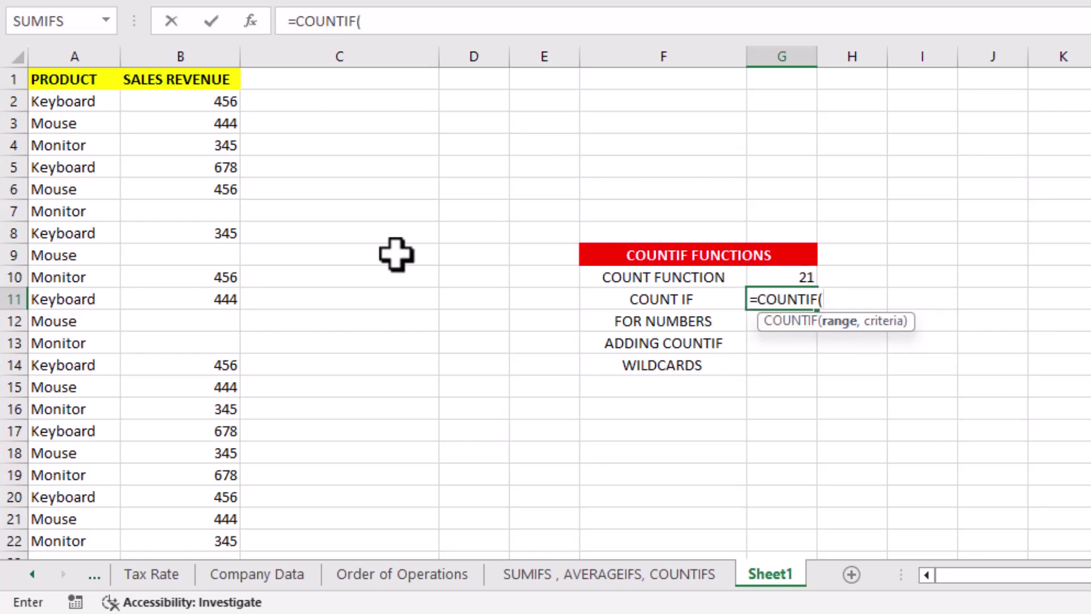
mouse_move(40, 99)
mouse_down()
mouse_move(35, 502)
mouse_move(62, 500)
mouse_up()
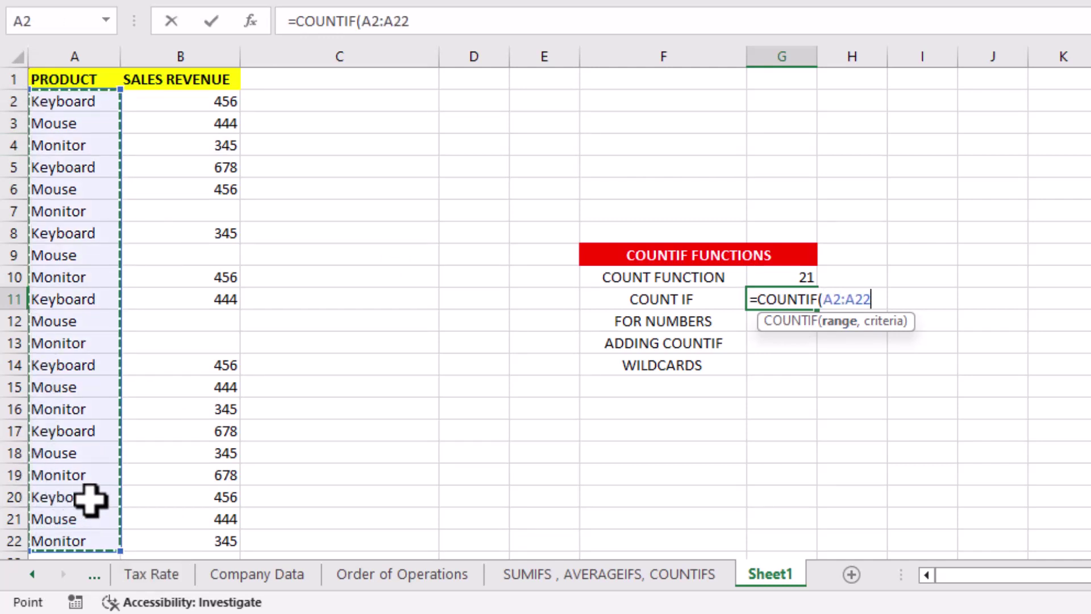
text(,"KEYBOARD)
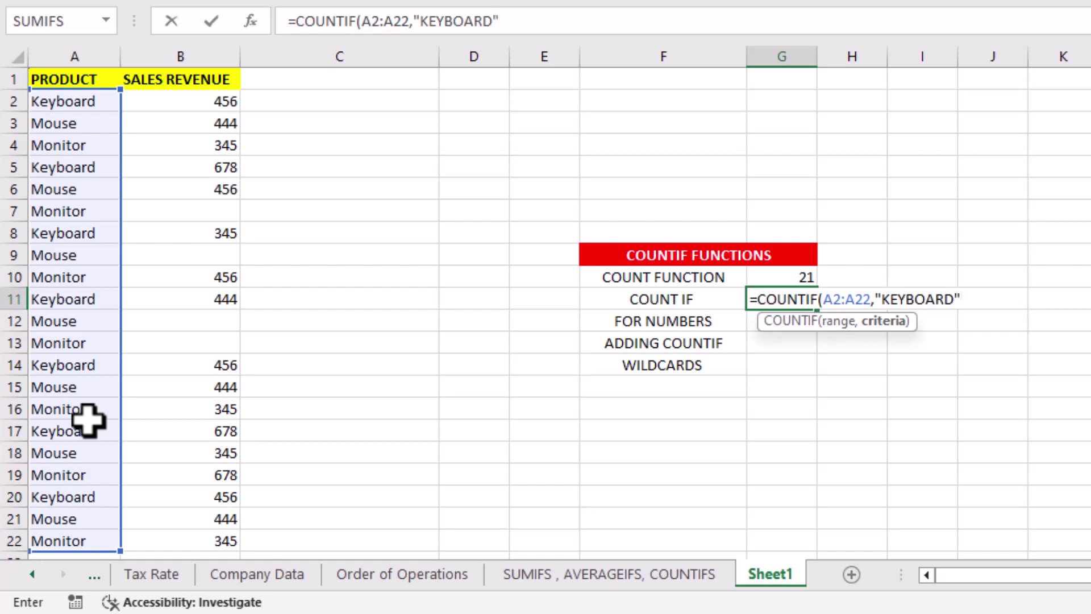
text())
key(Tab)
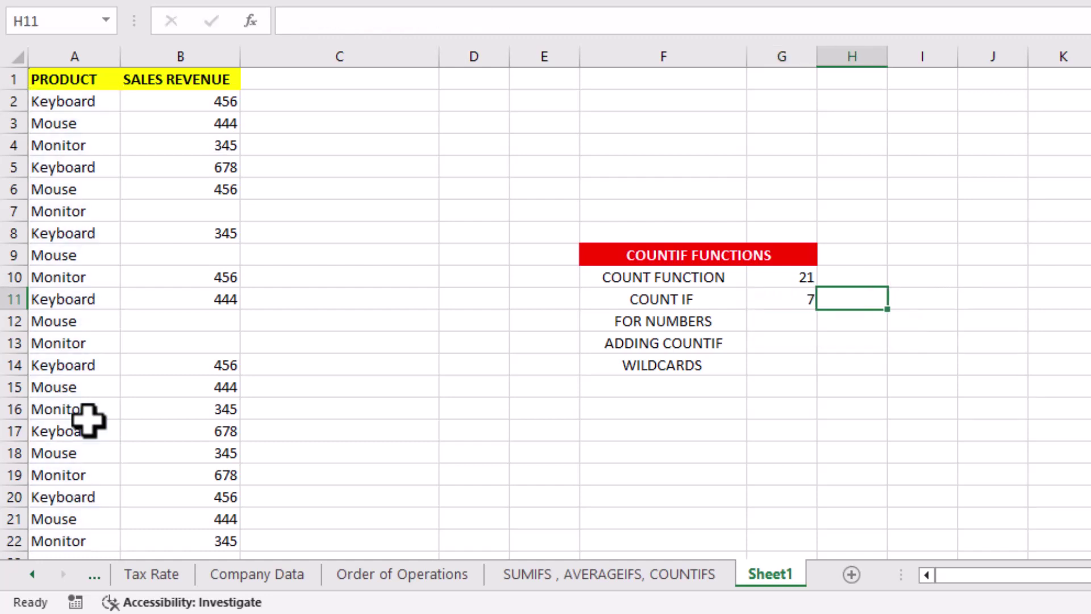
click(761, 298)
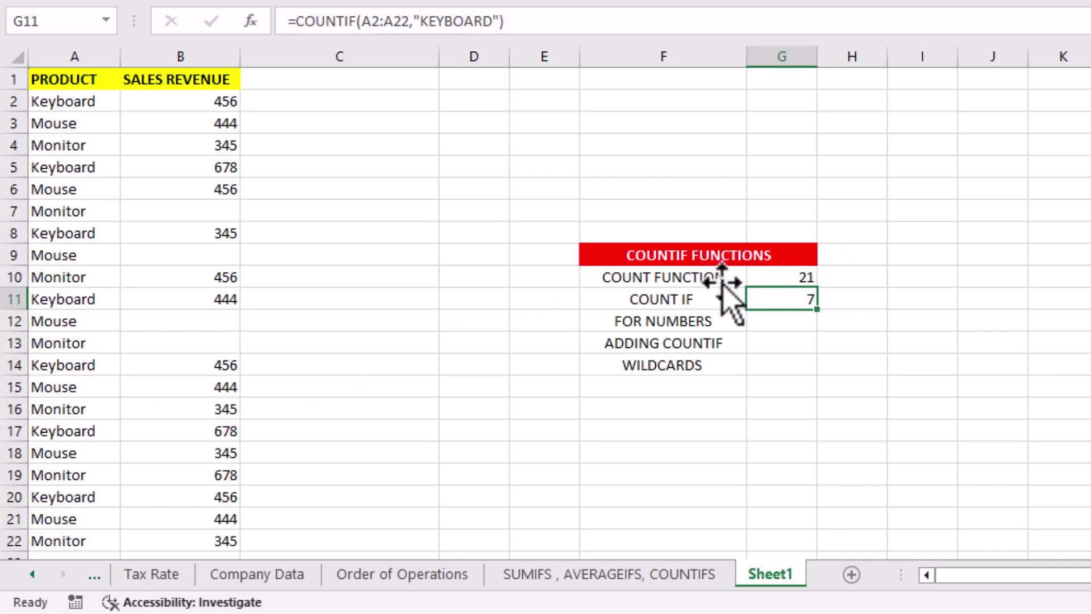
key(Return)
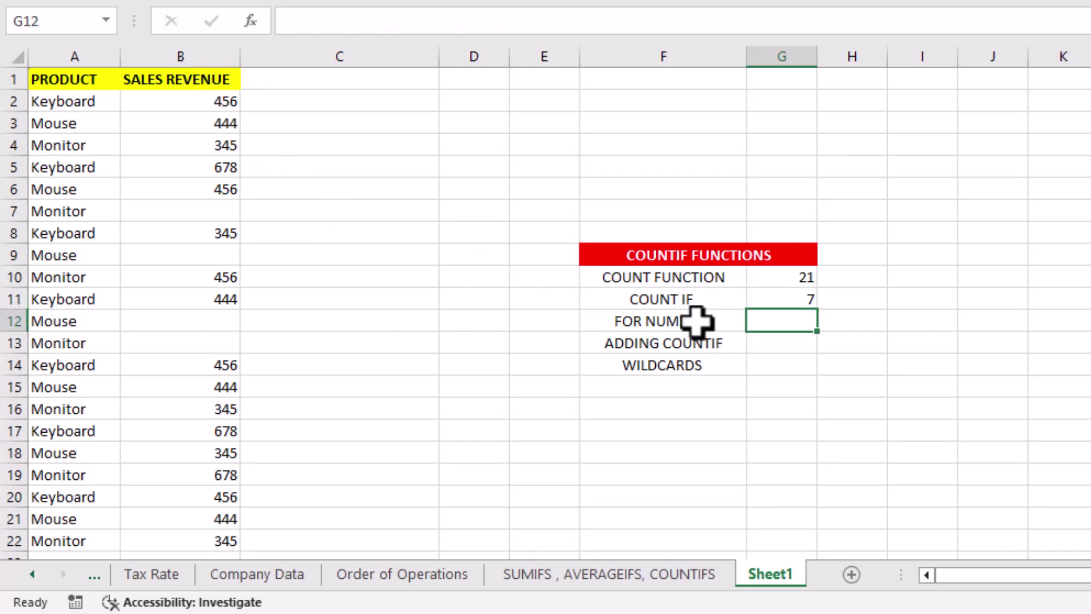
- Enter =COUNTIF(B2:B22,"456") in G12 beside FOR NUMBERS
text(=COU)
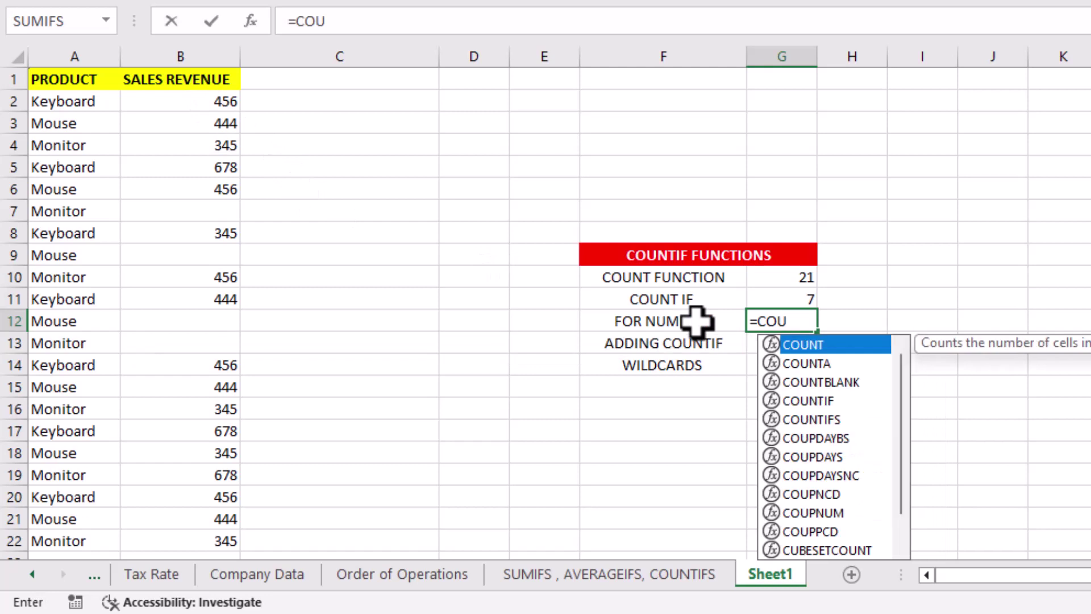
text(NTIF()
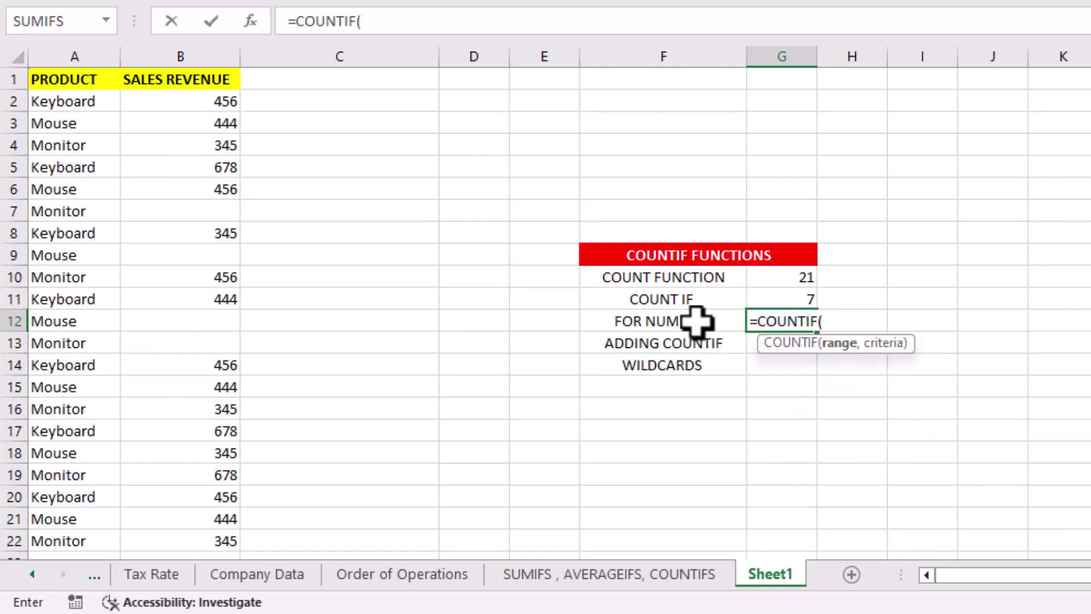
drag(190, 98, 227, 539)
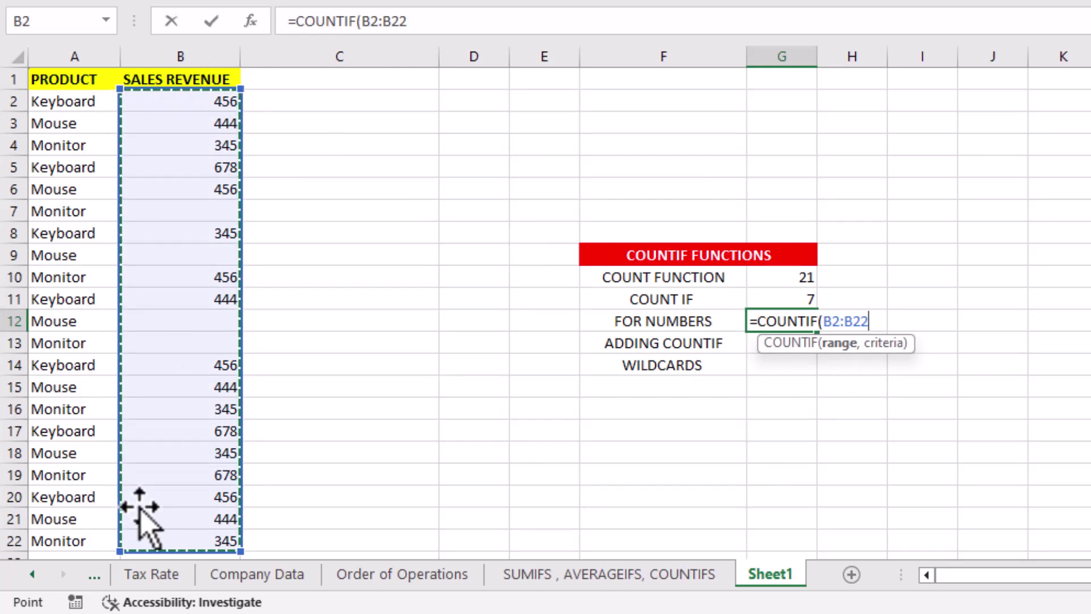
text(,"456)
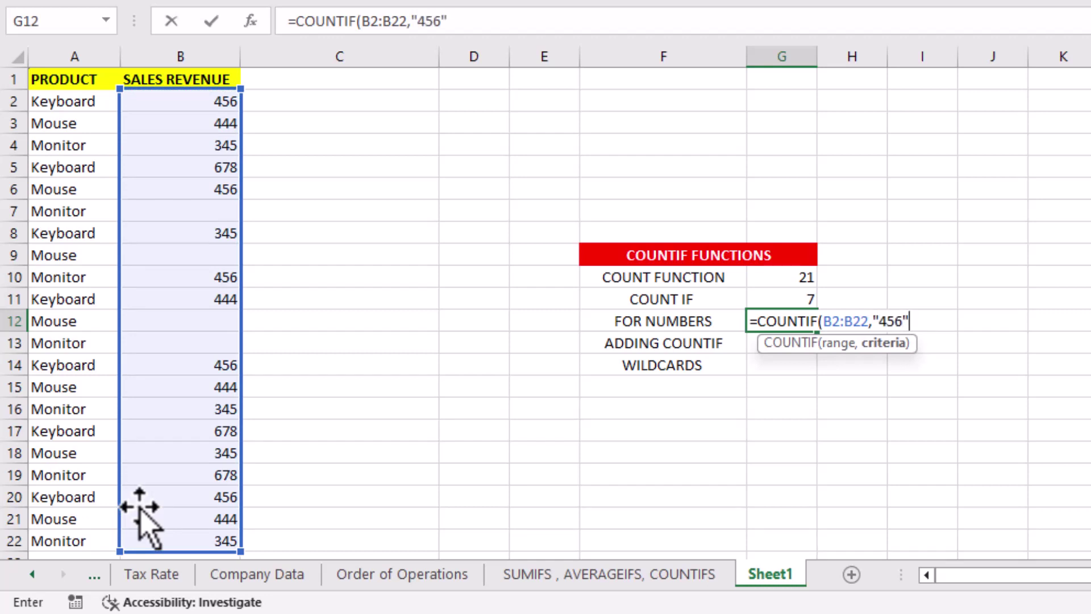
text())
key(Tab)
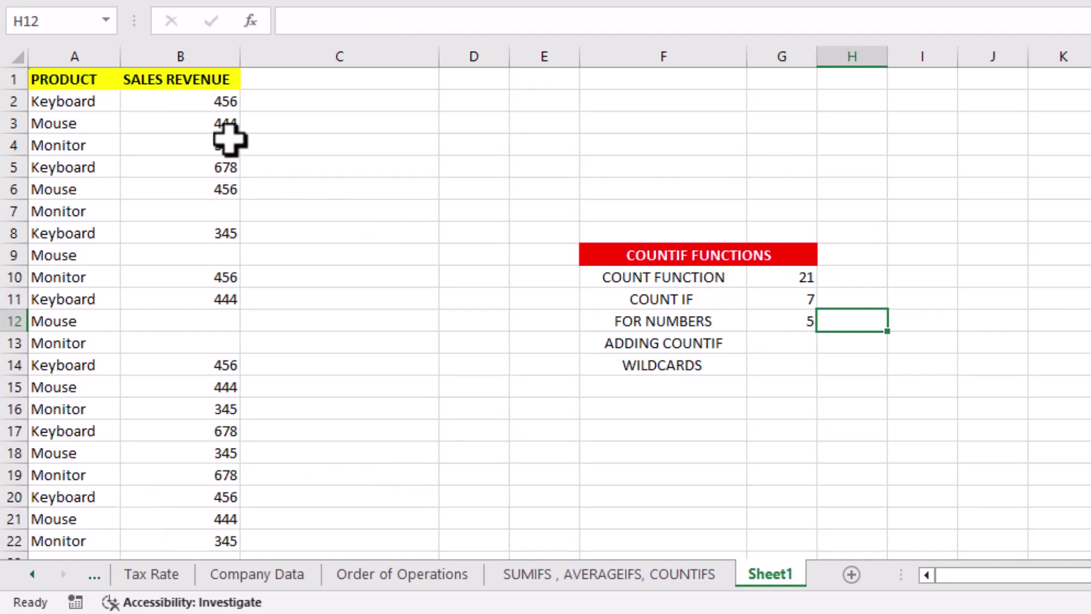
- Verify the count of 5 against the 456 values in B2, B6, B10, B14 and B20
click(216, 101)
click(210, 190)
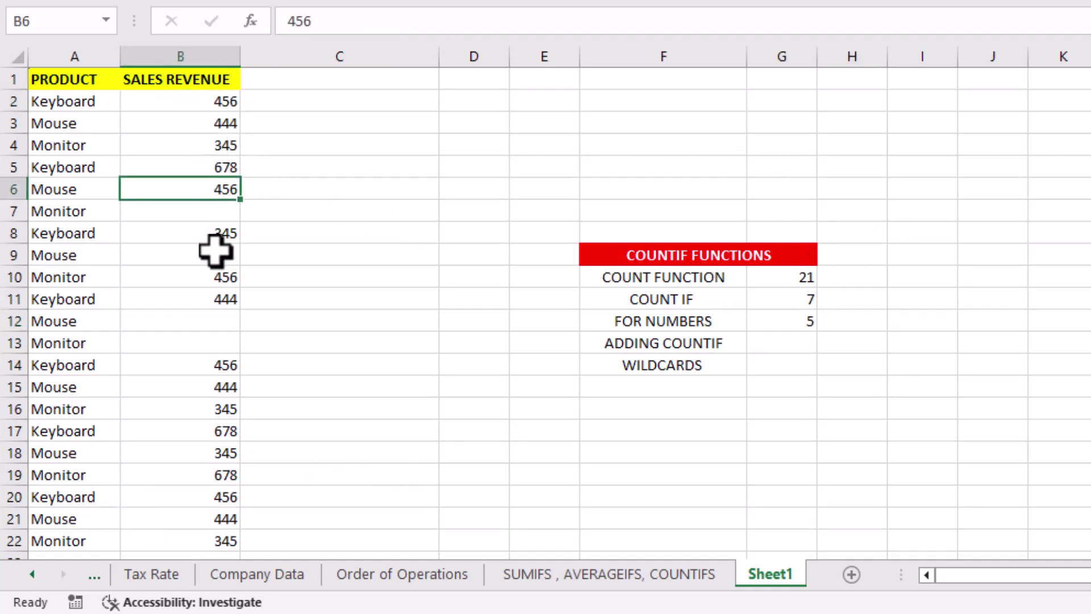
click(215, 277)
click(215, 365)
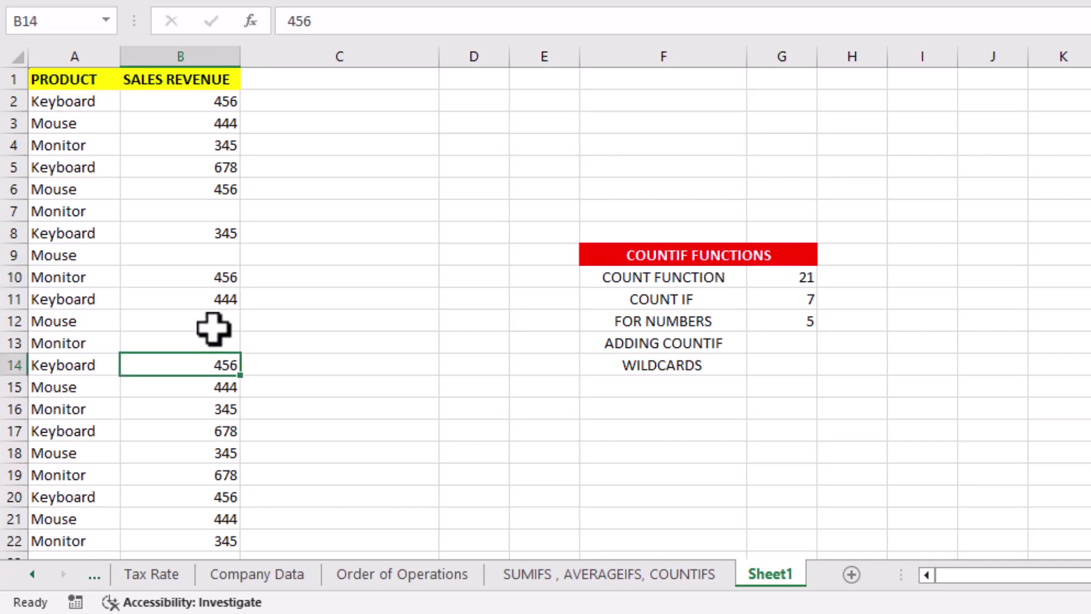
click(215, 491)
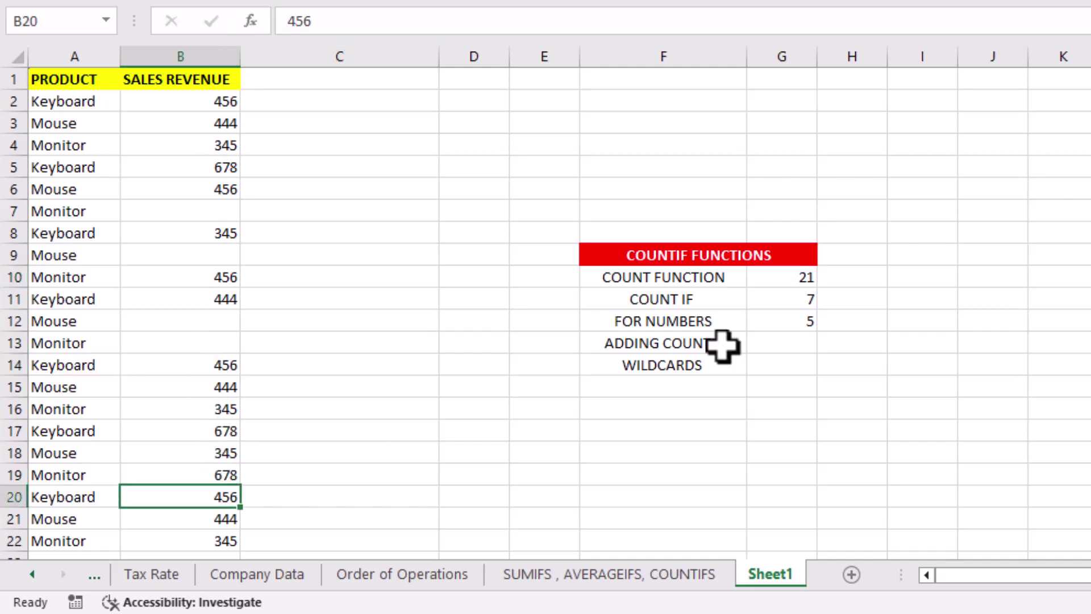
click(758, 318)
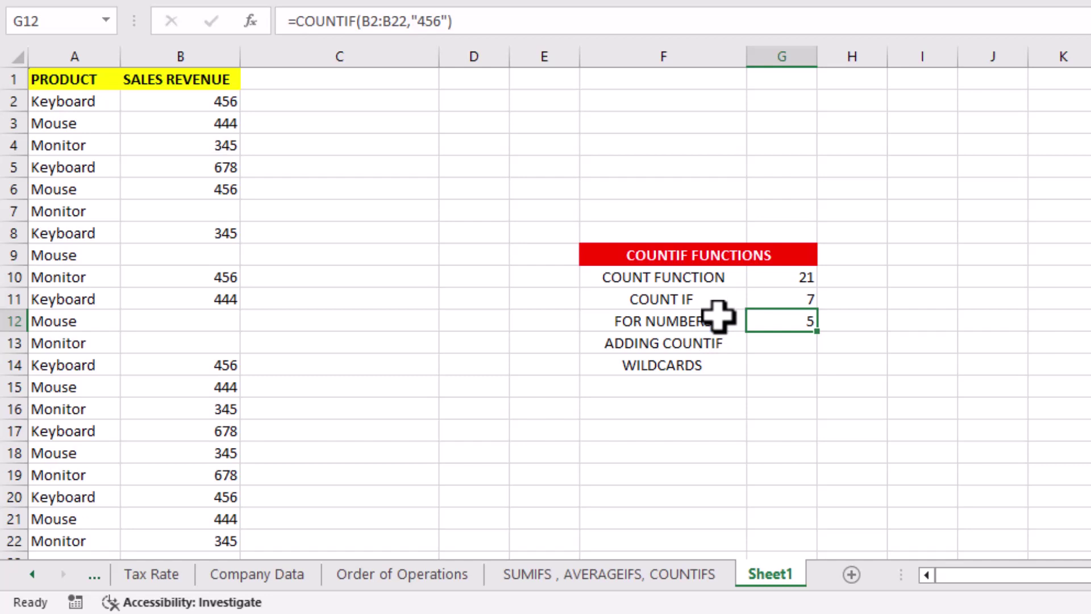
- Enter =COUNTIF(A2:A22,"Keyboard") in G13 beside ADDING COUNTIF
key(Down)
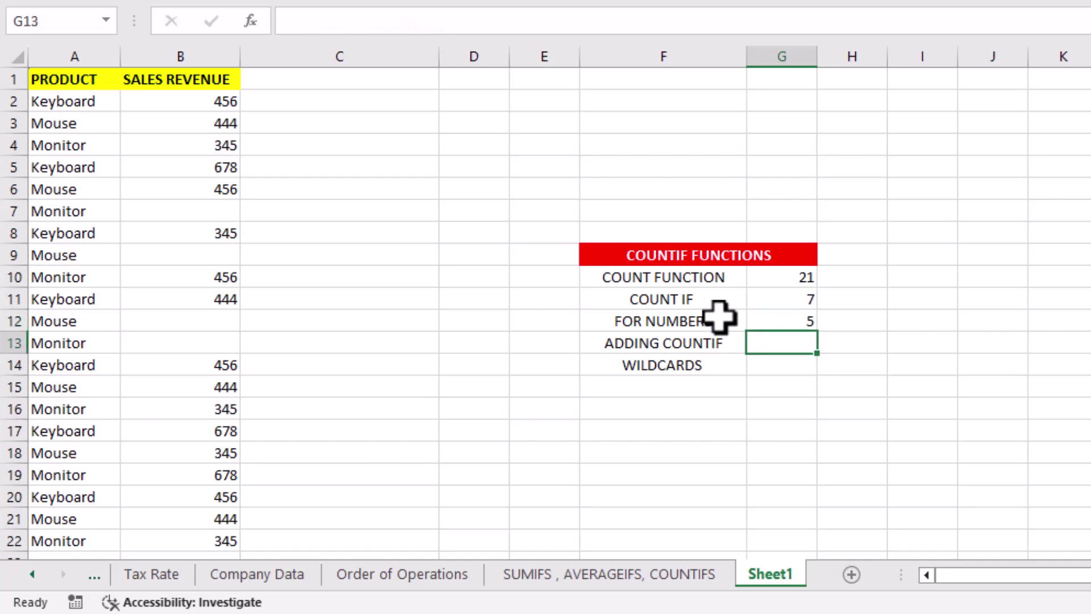
text(=COUNT)
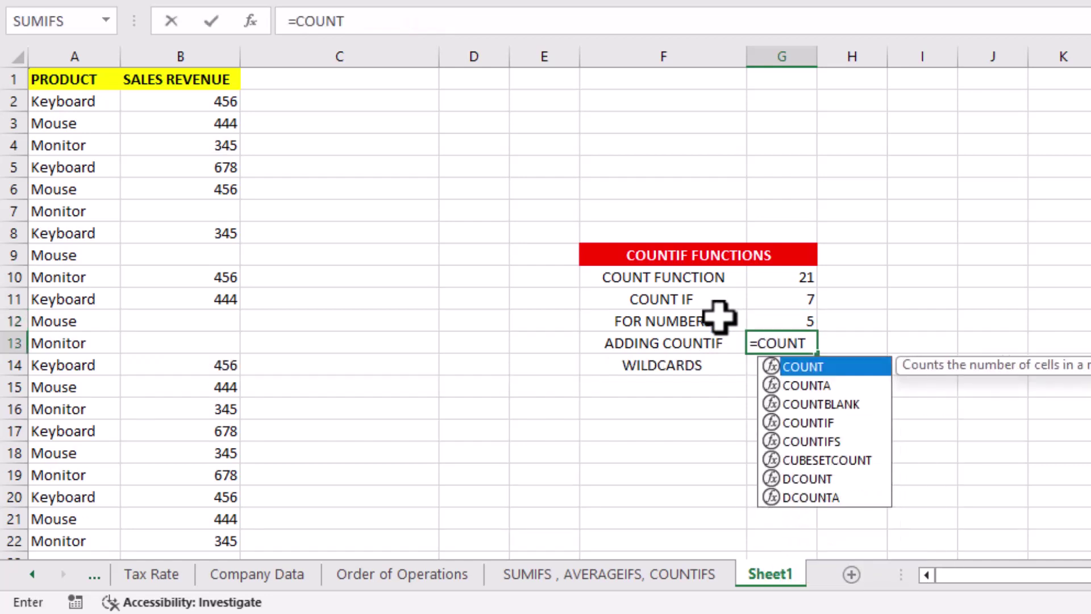
text(F)
key(BackSpace)
text(IF)
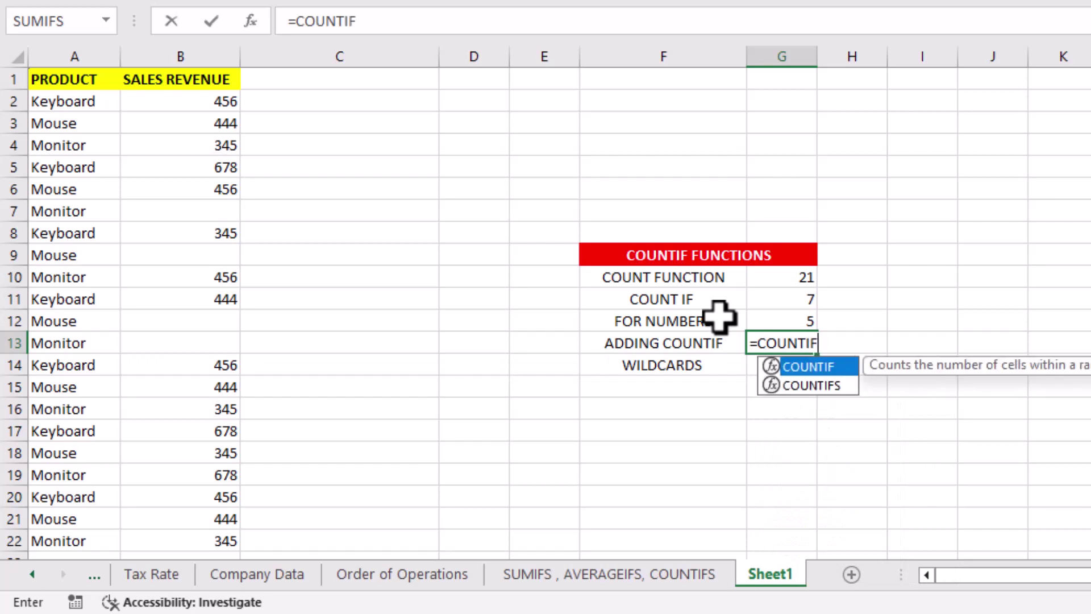
text(()
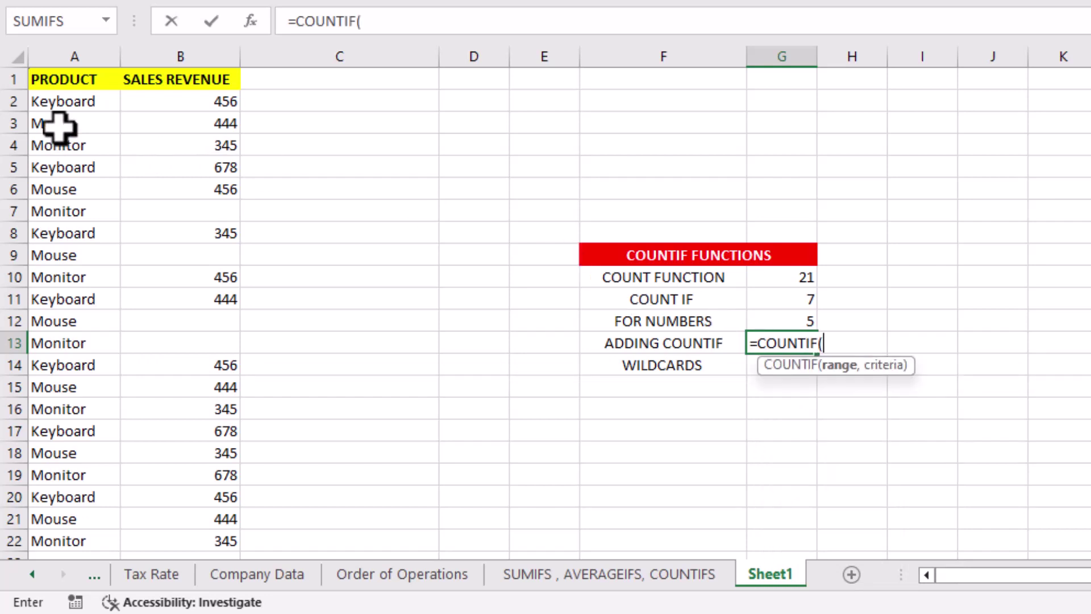
drag(62, 101, 59, 540)
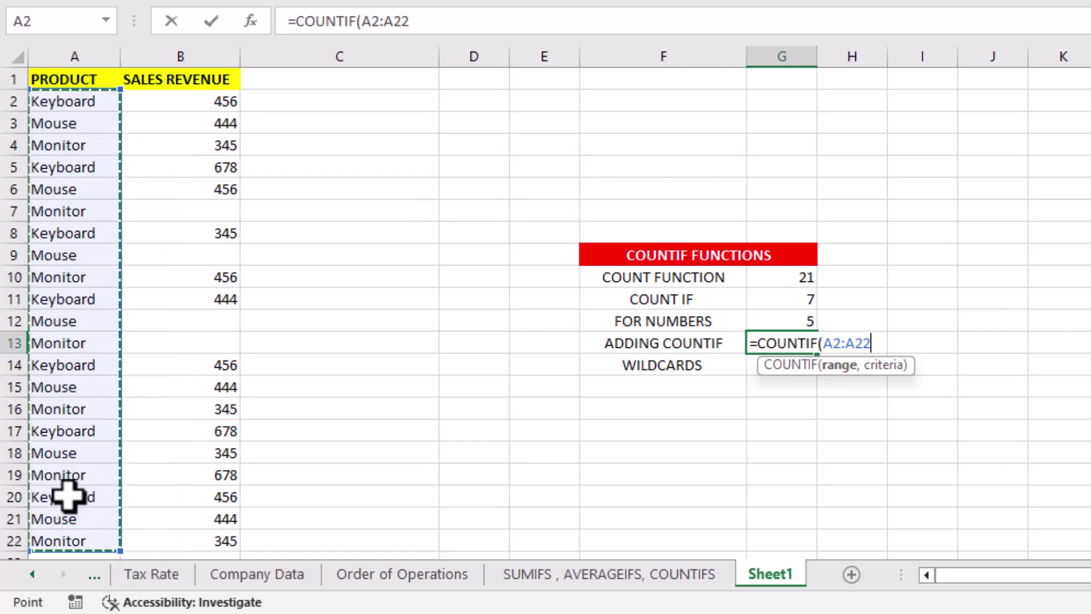
text(,"Keyboard)
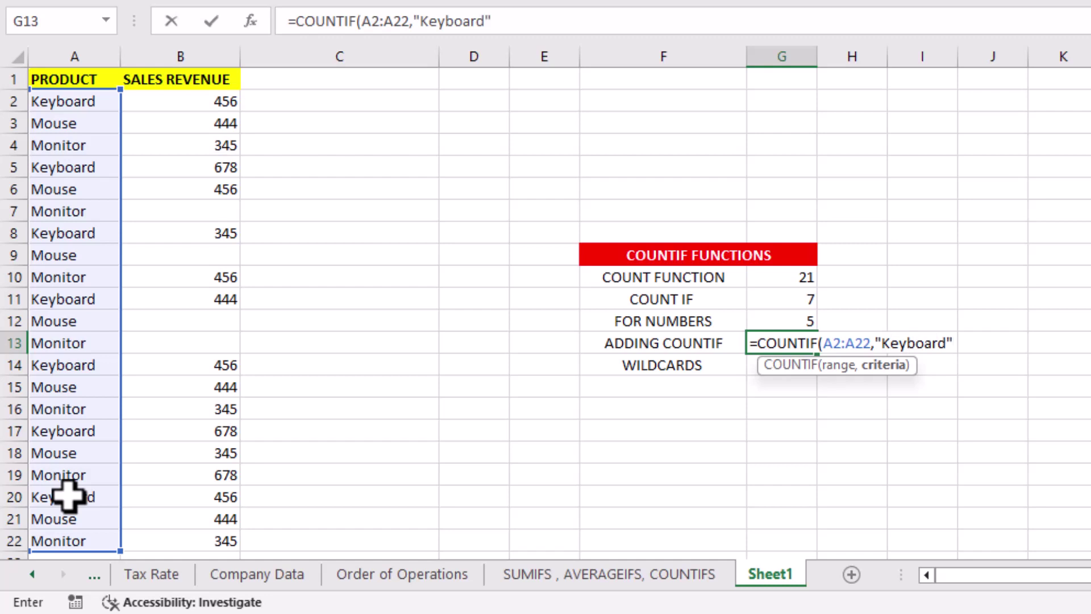
text())
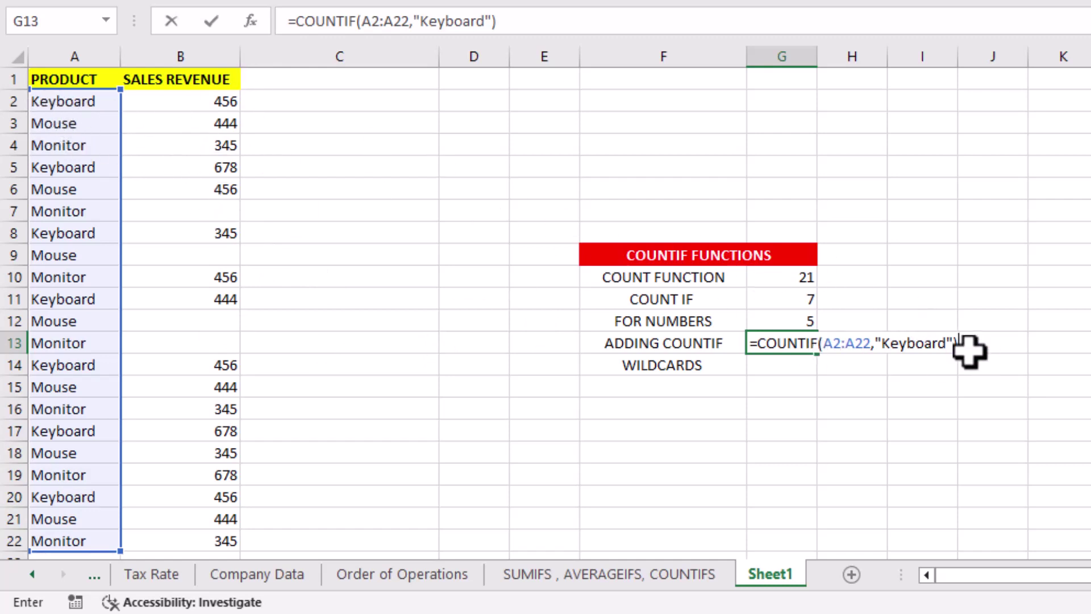
key(Tab)
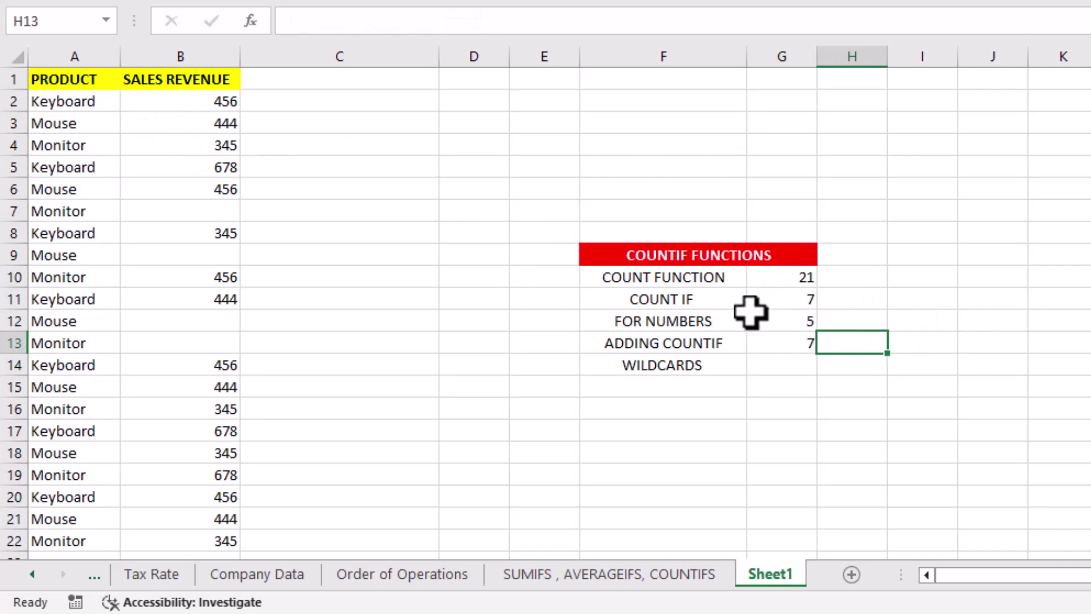
- Append +COUNTIF(A2:A22,"Mouse") to the G13 formula, giving a combined 14
click(775, 341)
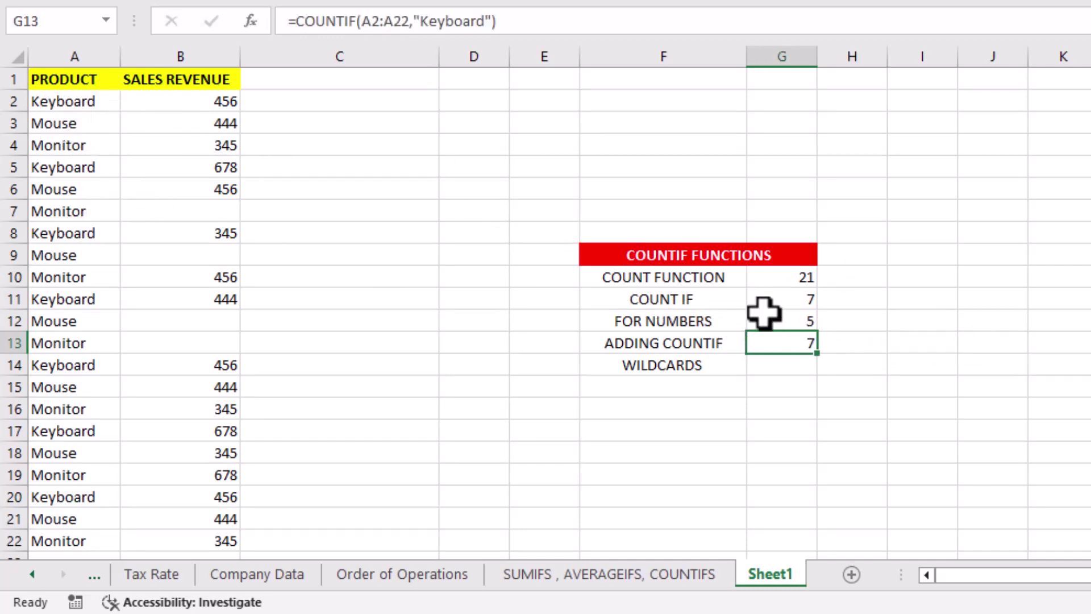
key(F2)
key(End)
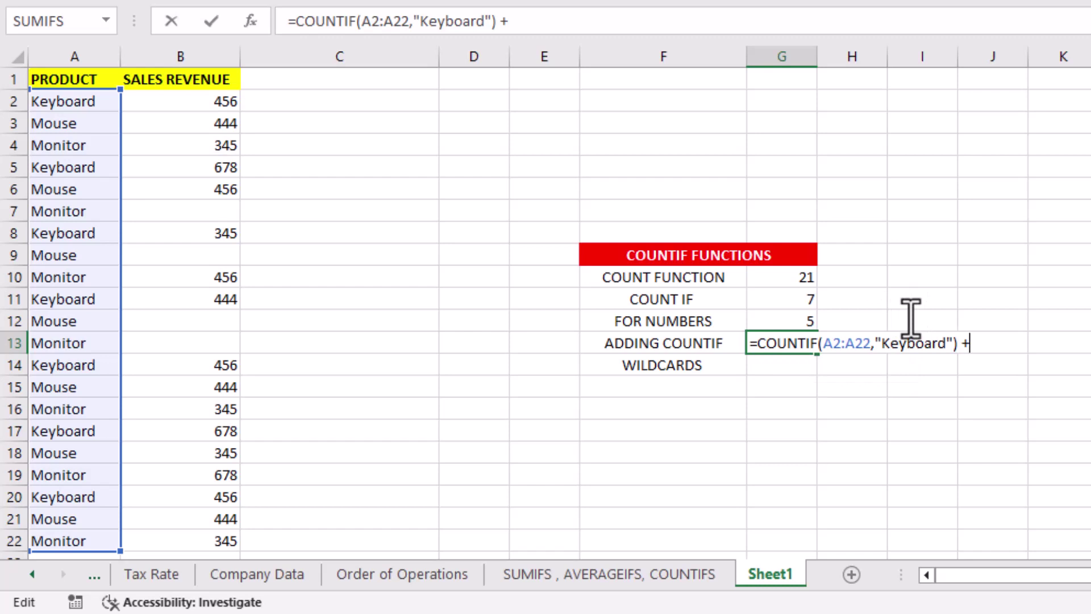
text( co)
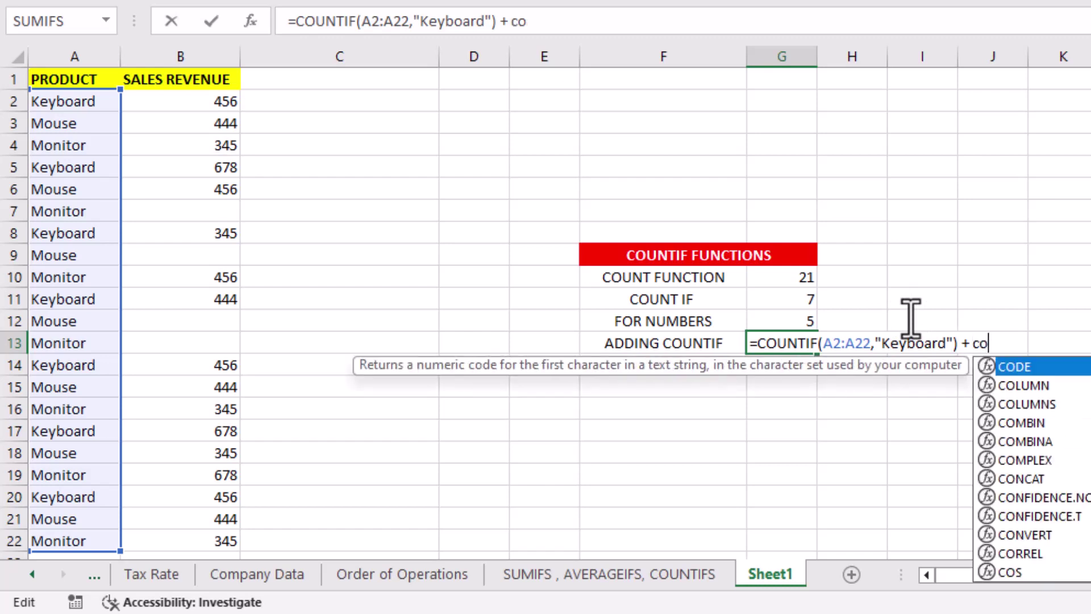
text(untif()
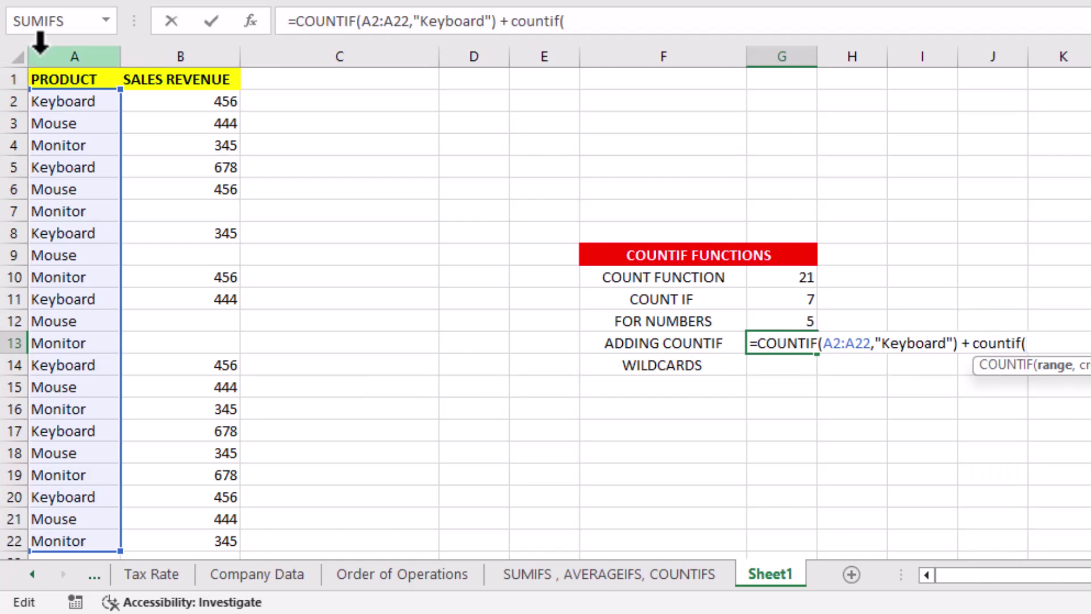
mouse_move(34, 103)
mouse_down()
mouse_move(35, 499)
mouse_move(66, 488)
mouse_up()
scroll(1031, 384, up, 1)
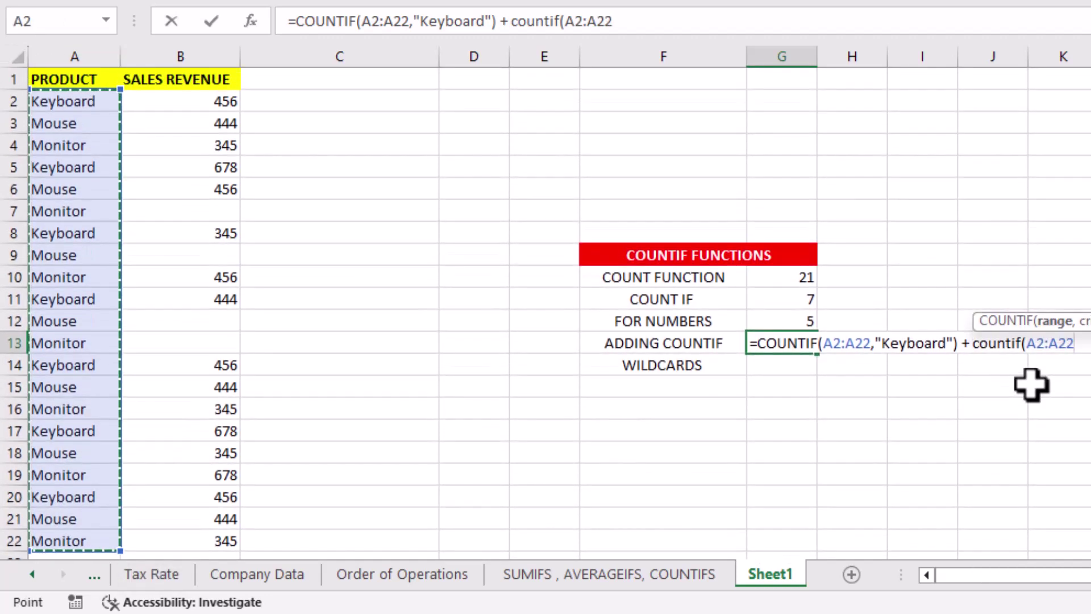
text(,"Mouse)
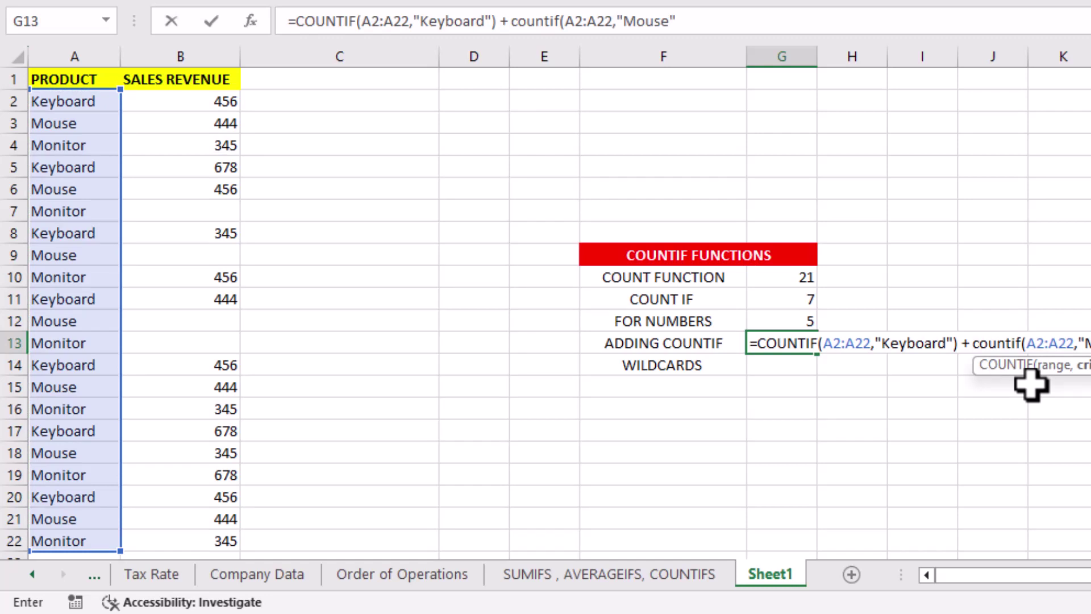
text())
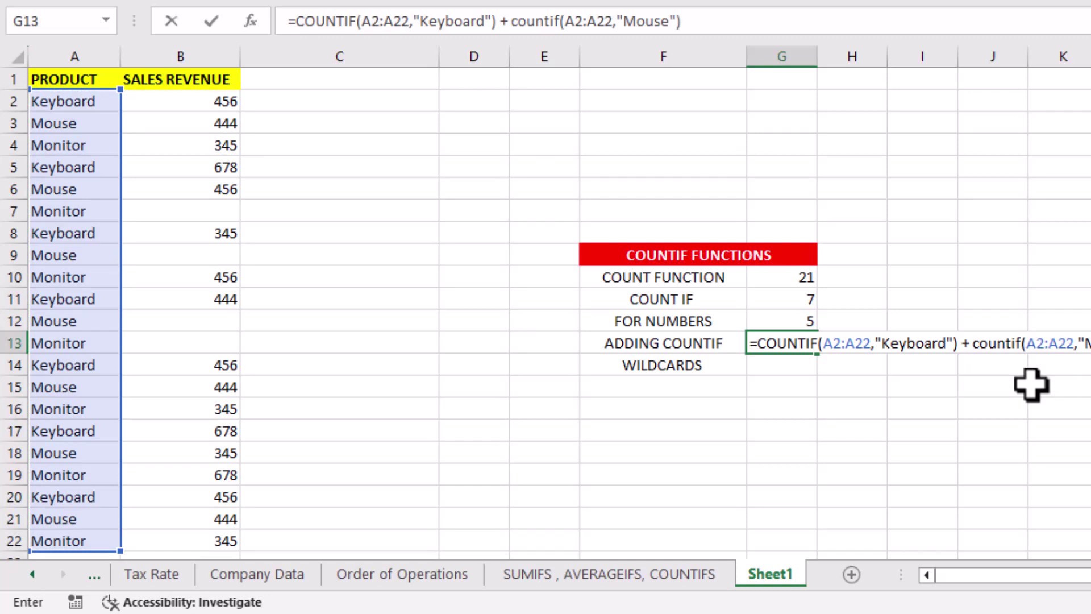
key(Tab)
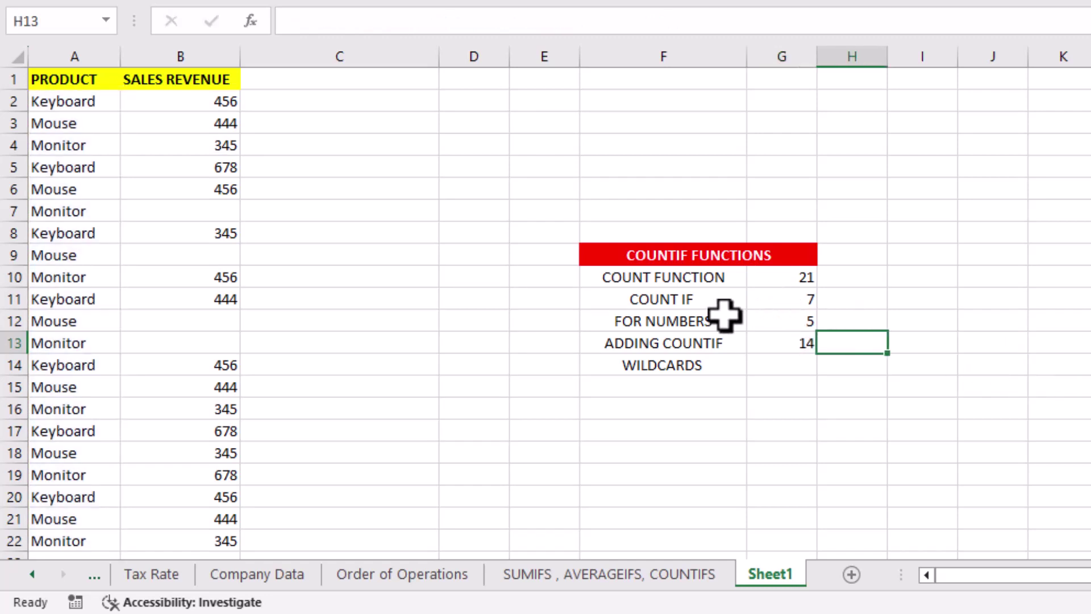
key(Left)
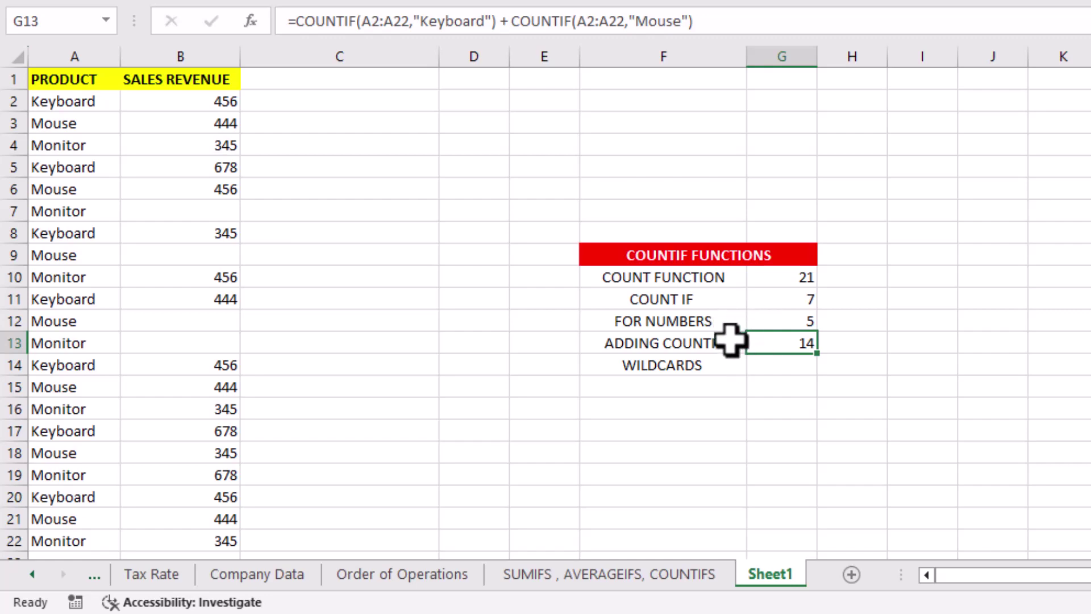
scroll(710, 330, down, 1)
scroll(689, 314, up, 1)
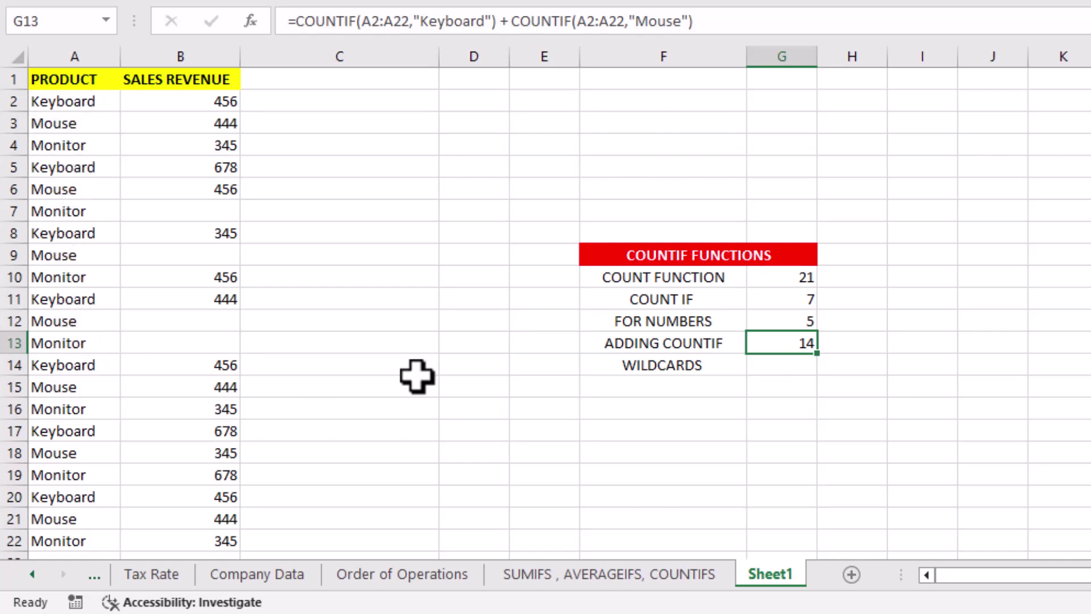
- Enter =COUNTIF(A2:A22,"*e") in G14 beside WILDCARDS, returning 7
key(Down)
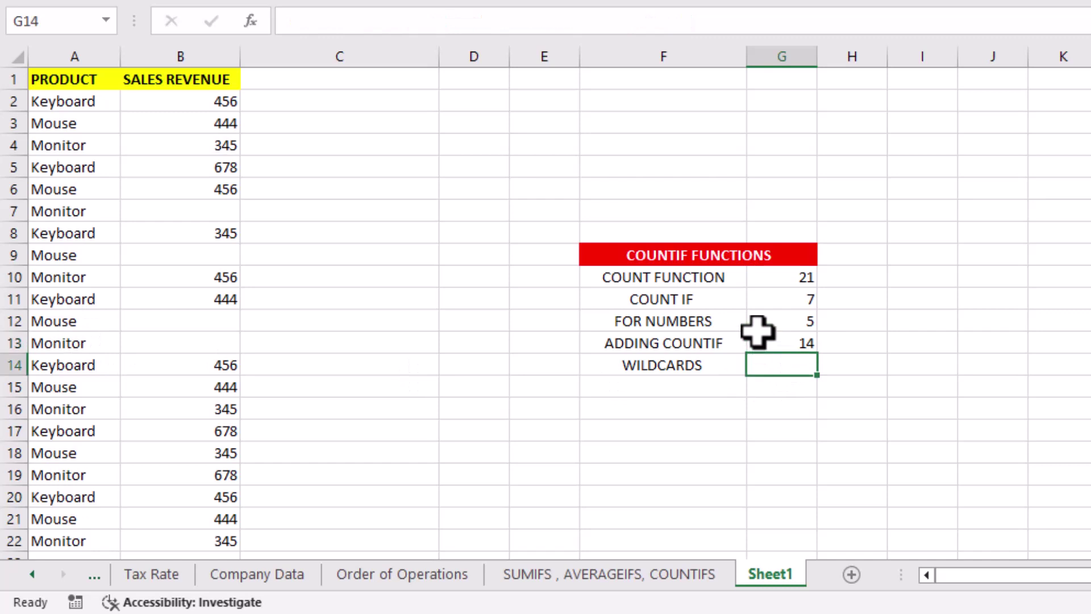
text(=coun)
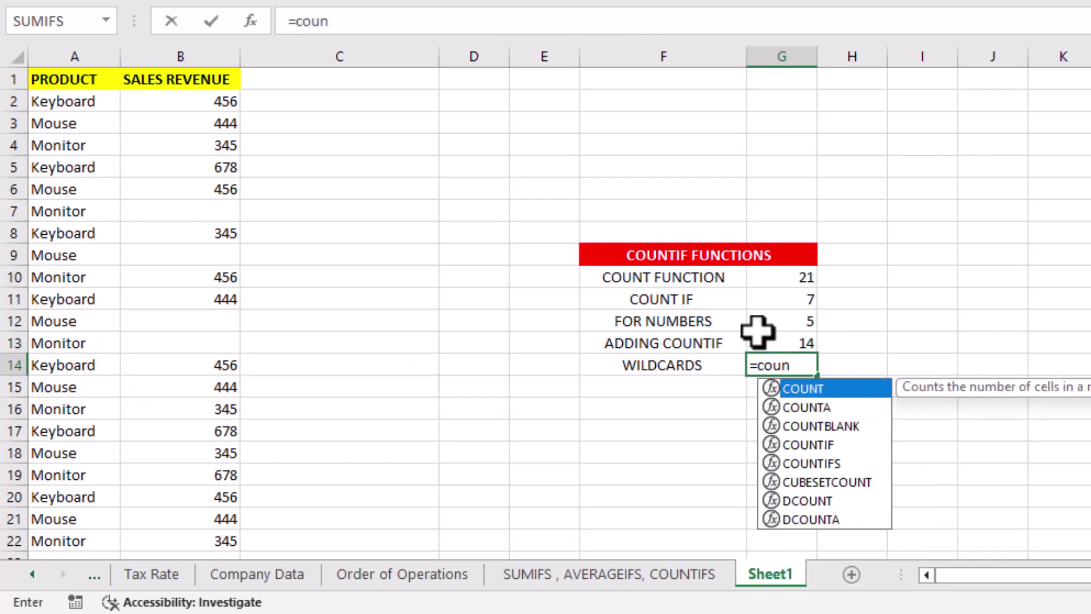
text(tif()
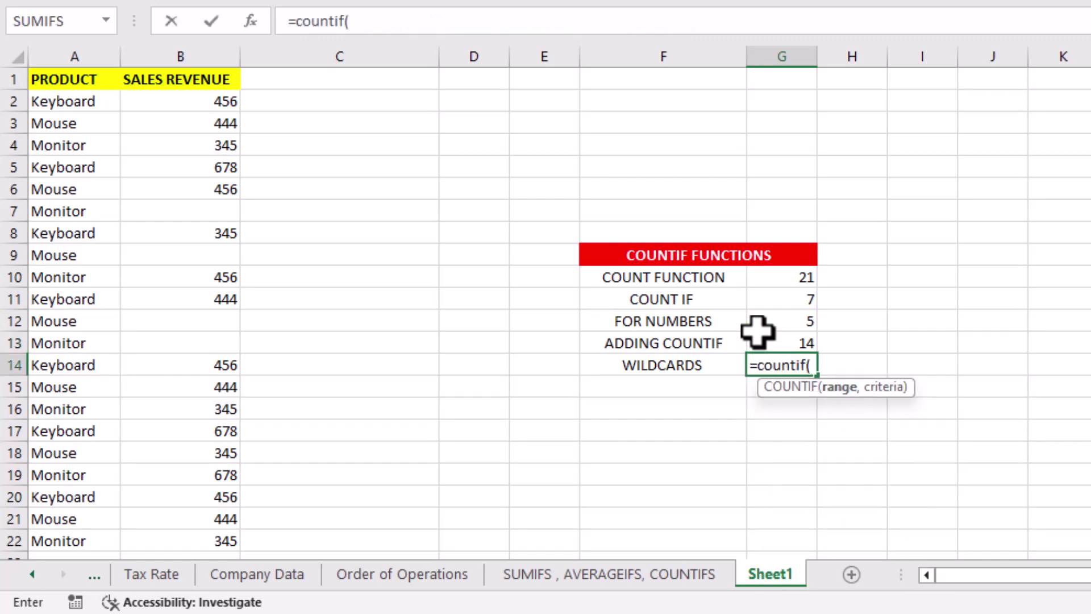
mouse_move(52, 102)
mouse_down()
mouse_move(111, 486)
mouse_move(102, 495)
mouse_up()
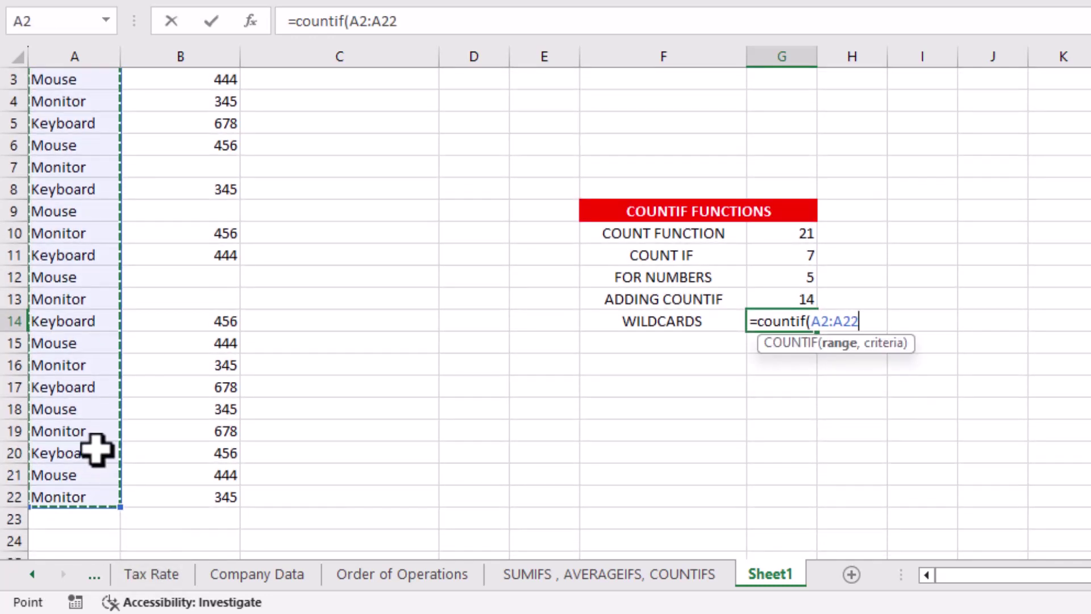
text(,"*e)
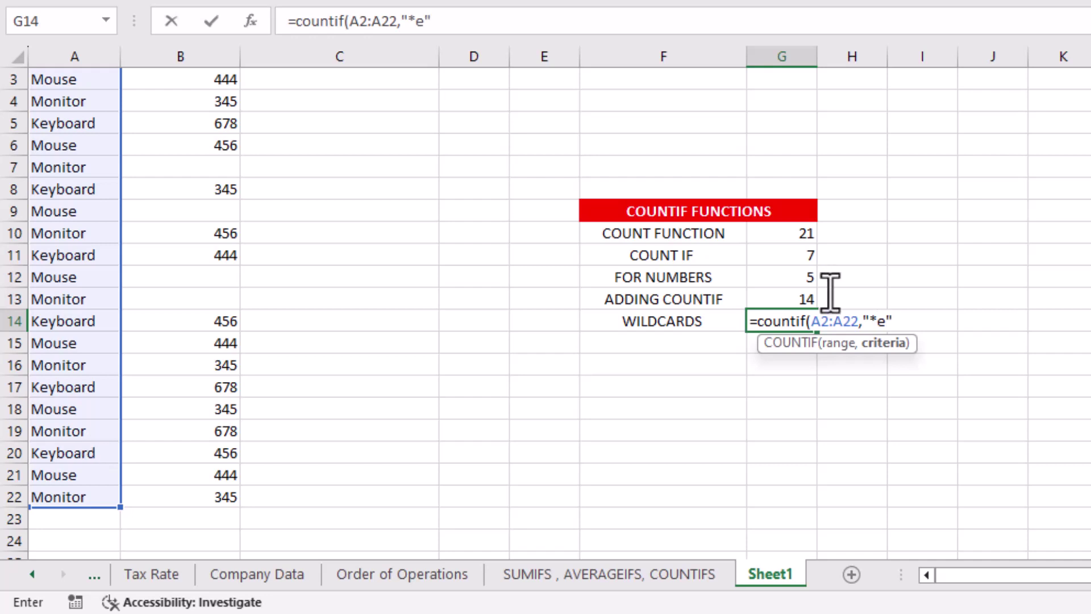
scroll(103, 241, up, 1)
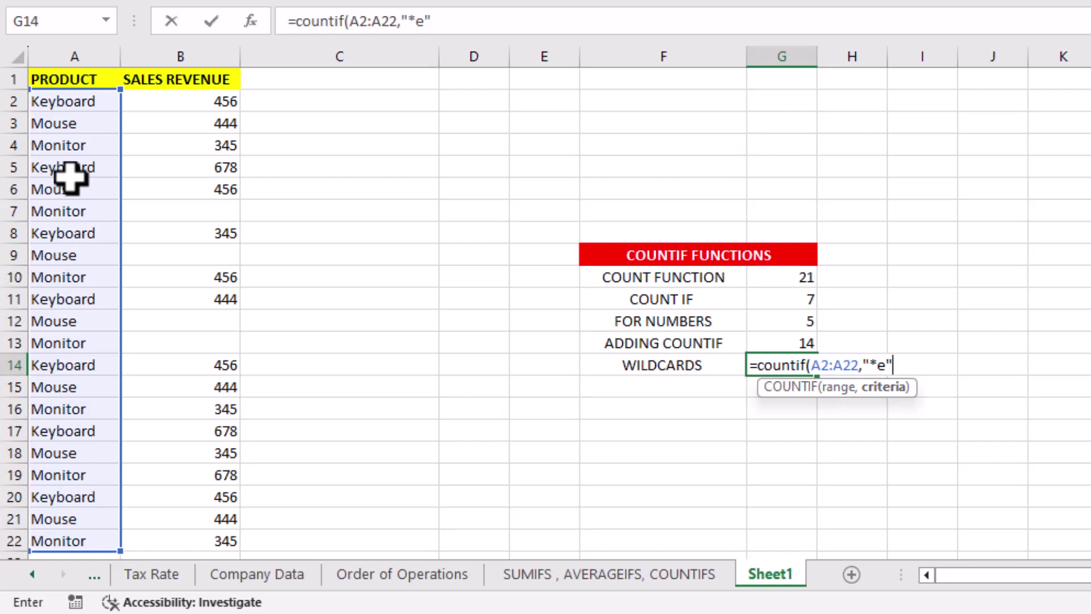
text())
key(Tab)
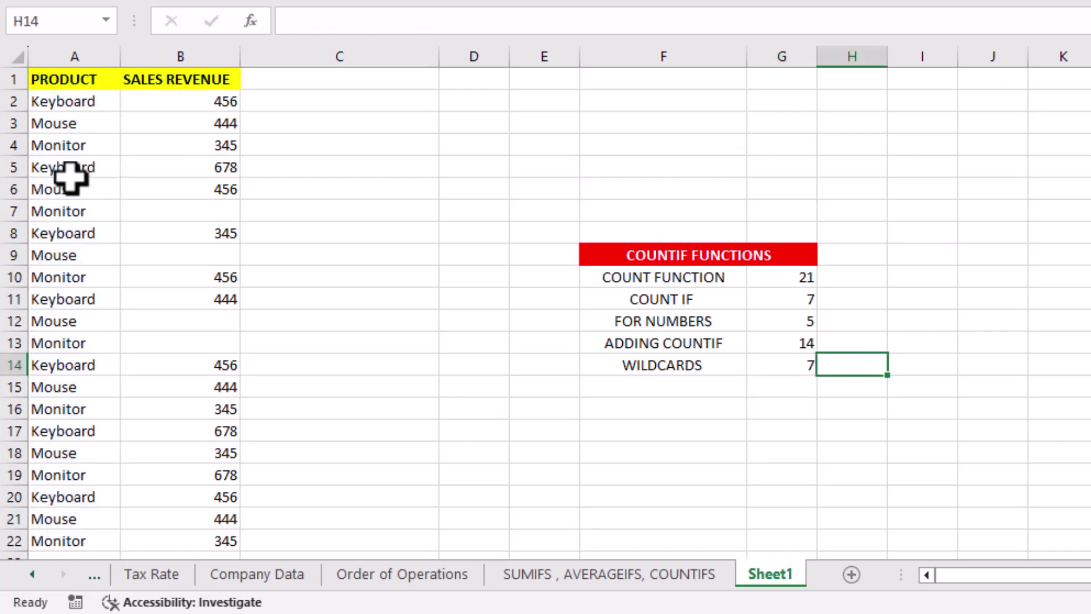
click(751, 363)
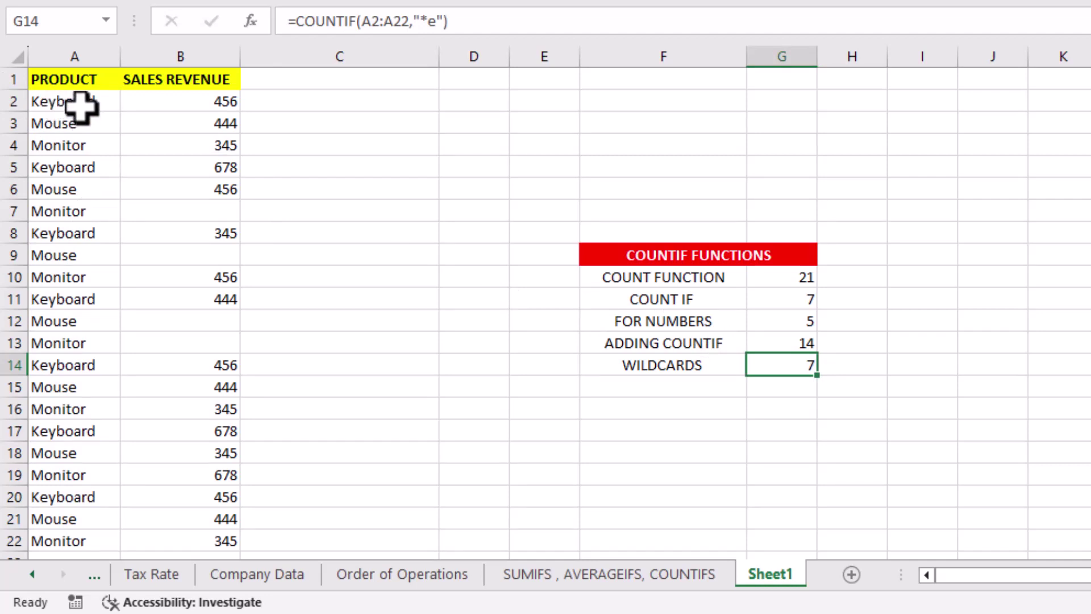
- Test the wildcard by appending 'e' to Keyboard in A2, then undo it
click(97, 92)
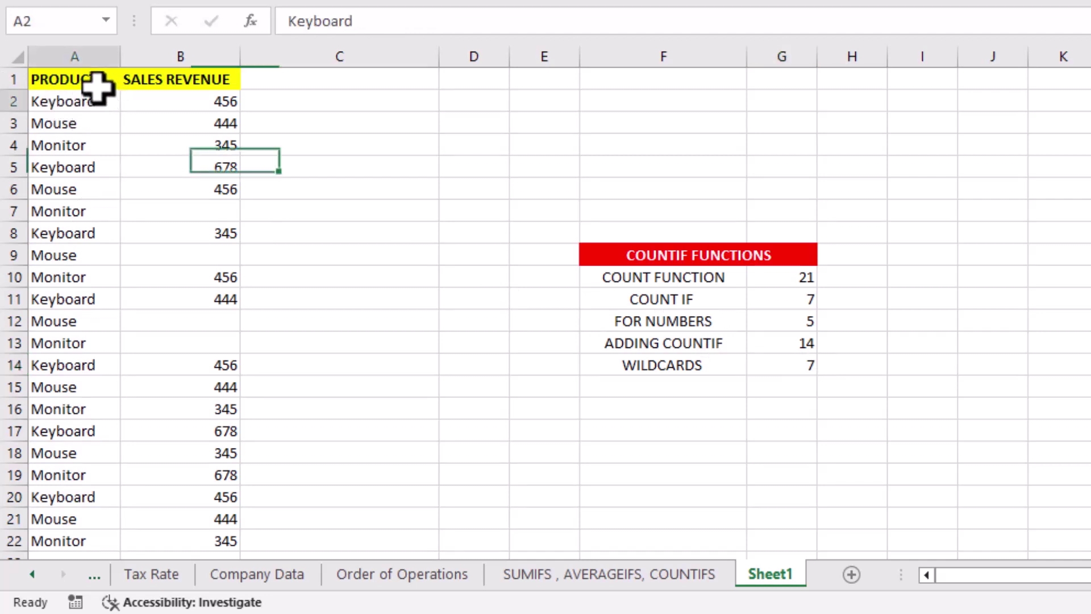
double_click(100, 101)
text(e)
key(Tab)
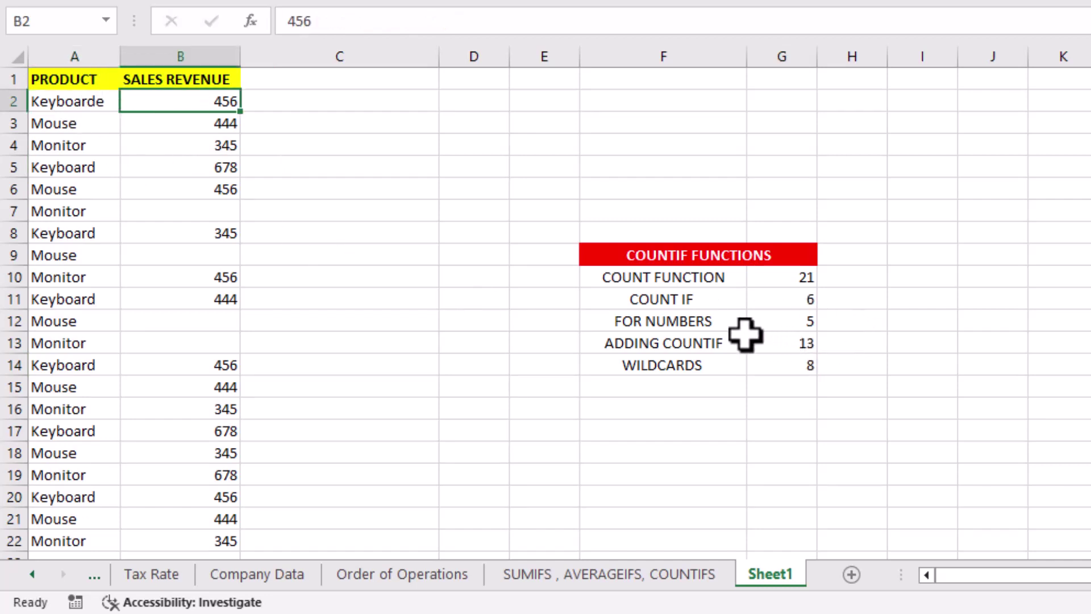
key(ctrl+z)
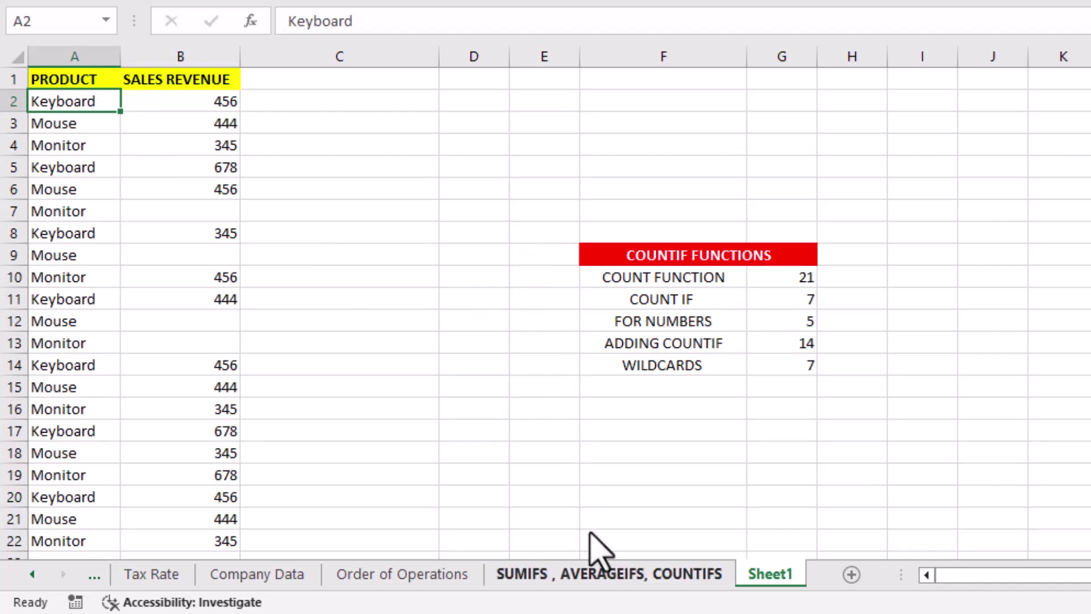
- Switch to the SUMIFS, AVERAGEIFS, COUNTIFS sheet
click(592, 563)
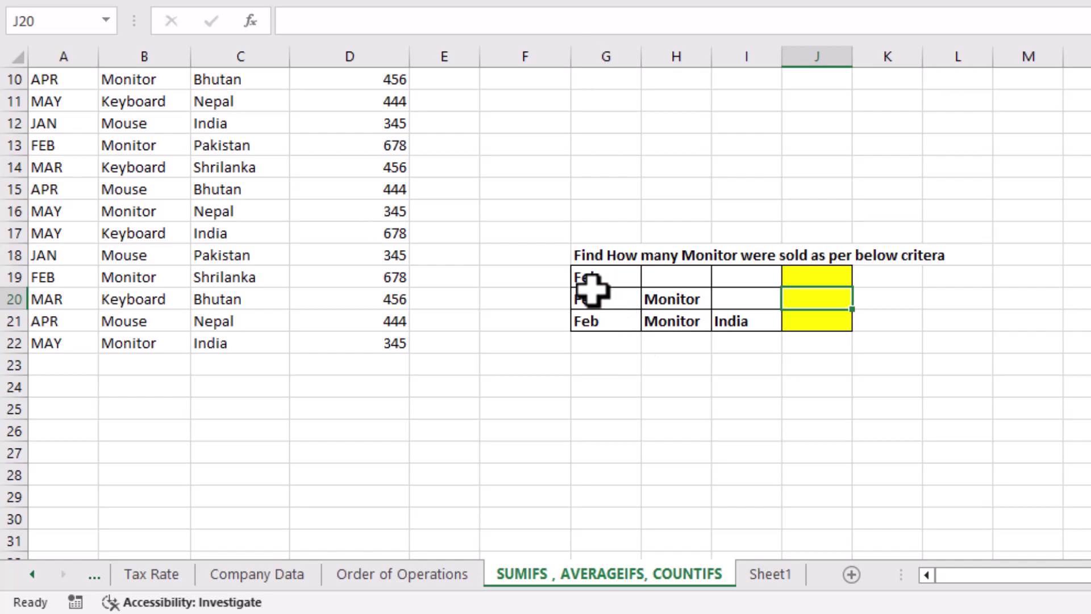
scroll(141, 169, up, 3)
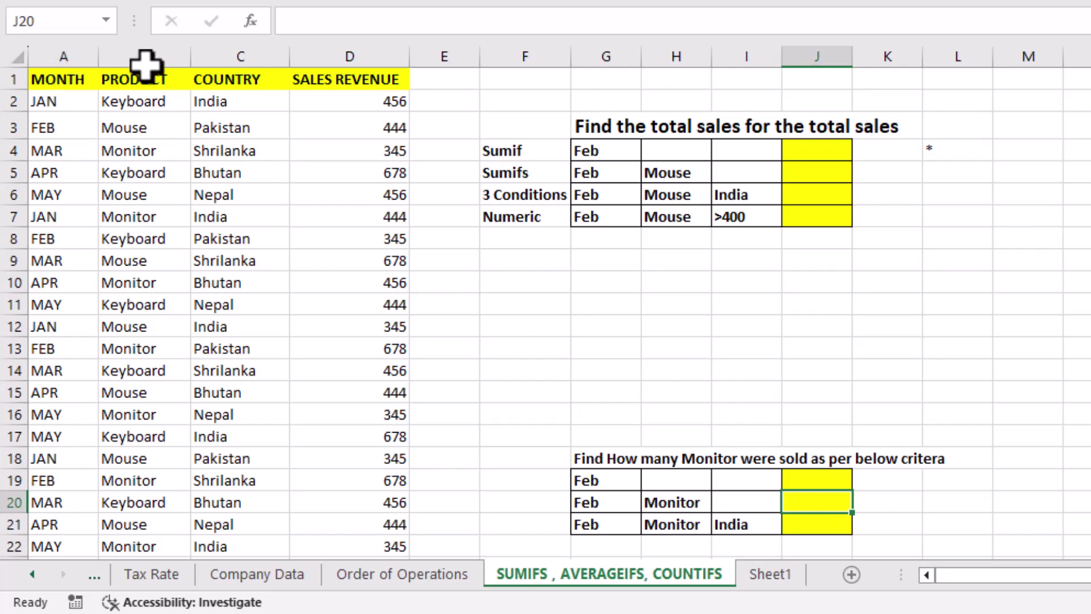
scroll(691, 492, down, 1)
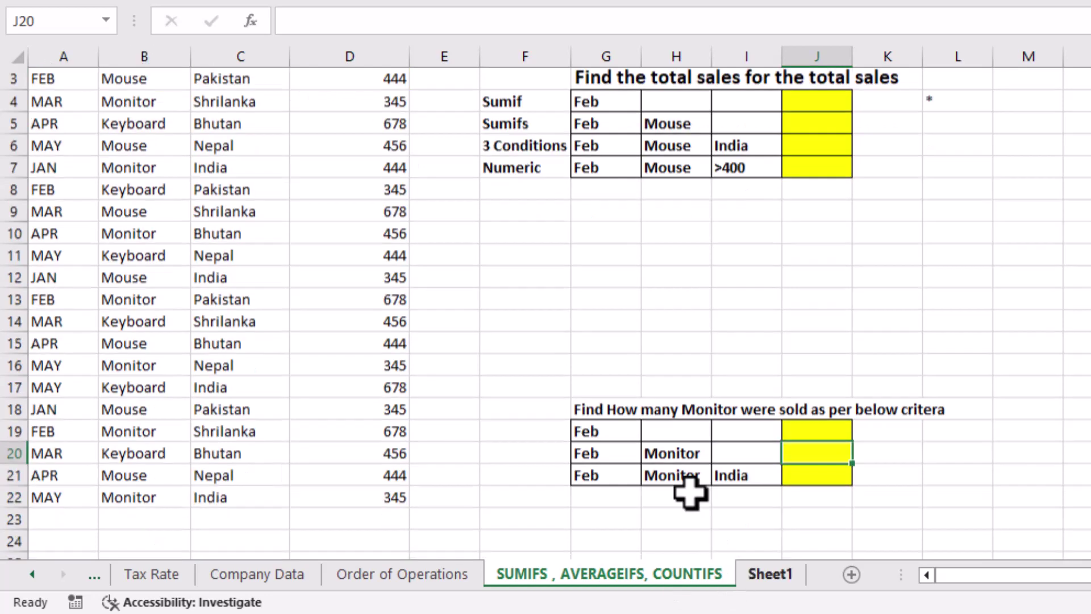
- Check the Feb and Monitor criteria in G20 and H20 against the month column, then select J20
click(618, 402)
click(642, 402)
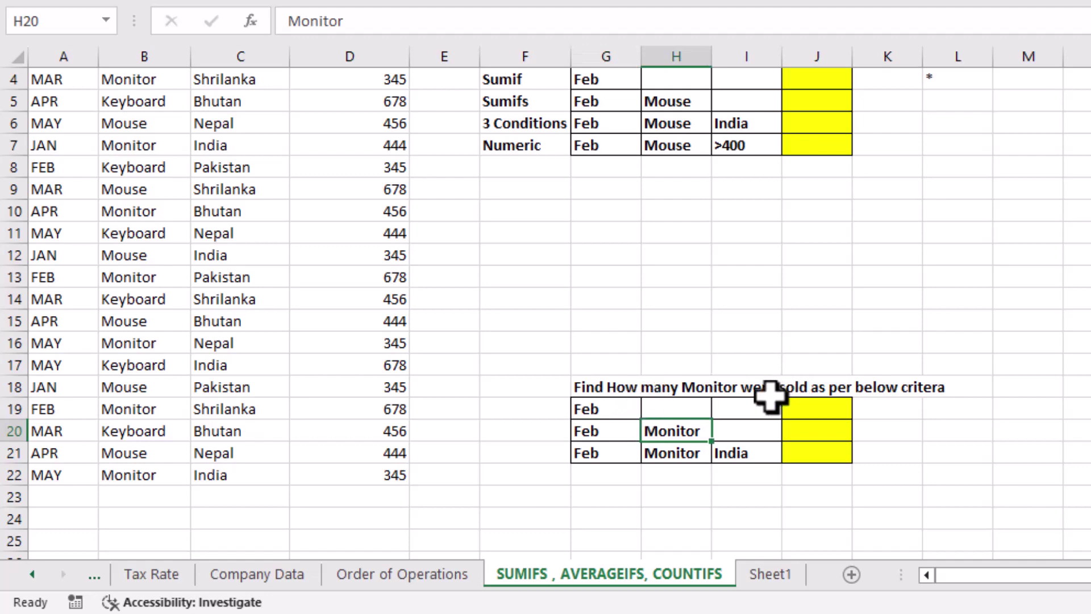
scroll(355, 431, up, 1)
click(35, 120)
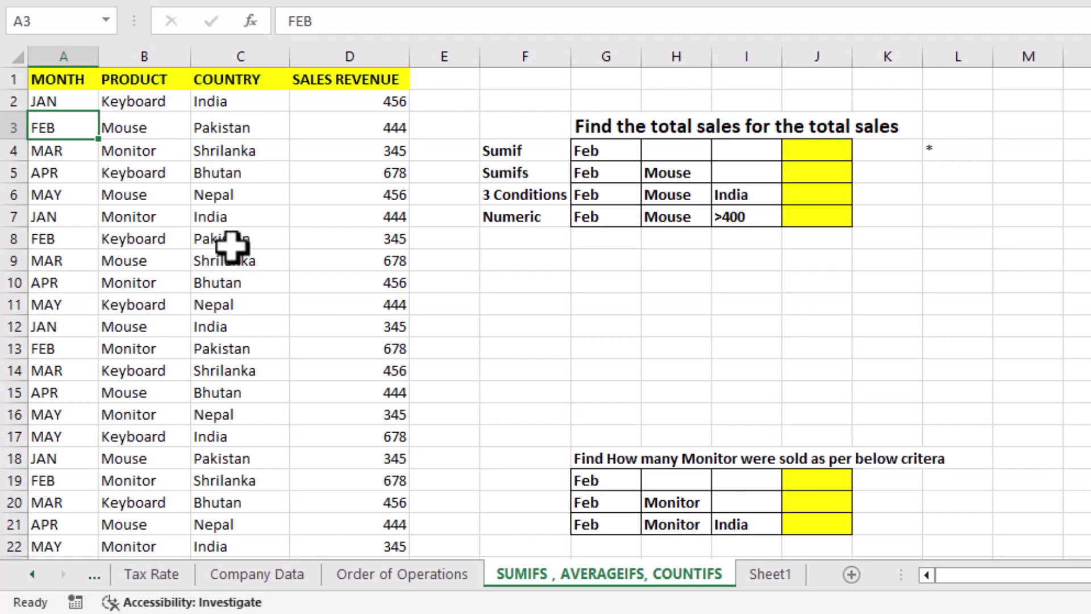
scroll(579, 384, down, 1)
click(812, 423)
text(=)
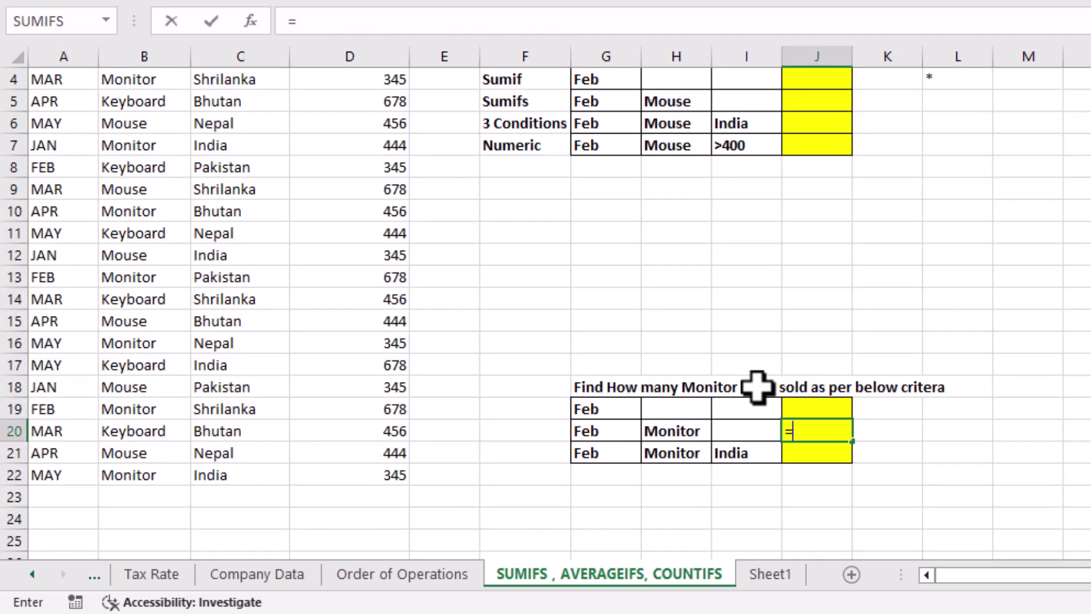
- Enter =COUNTIFS(A2:A22,"Feb",B2:B22,"Monitor") in J20, returning 2
text(counti)
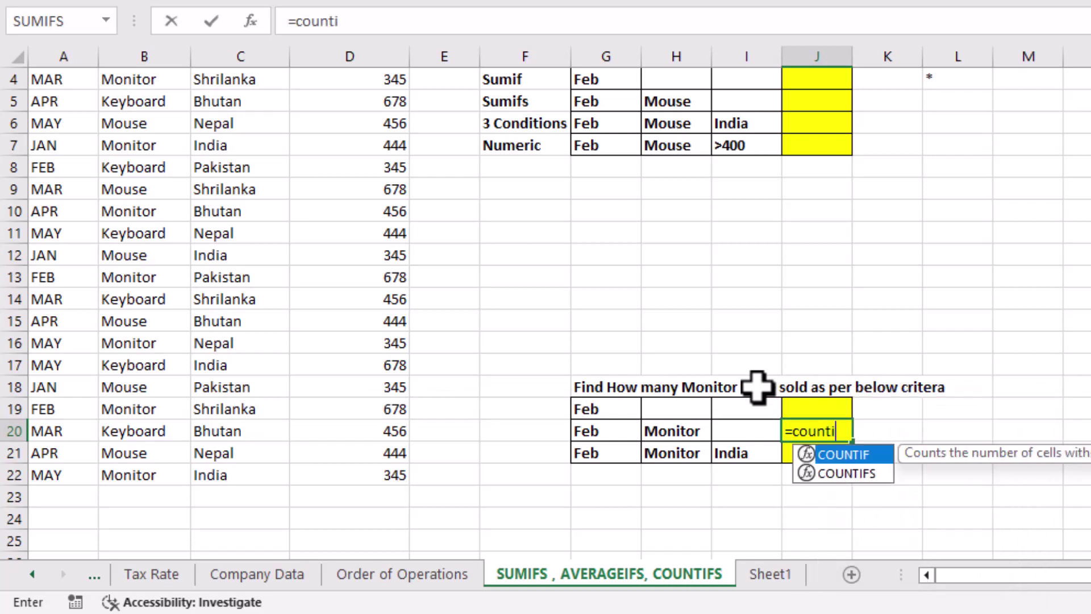
text(fs)
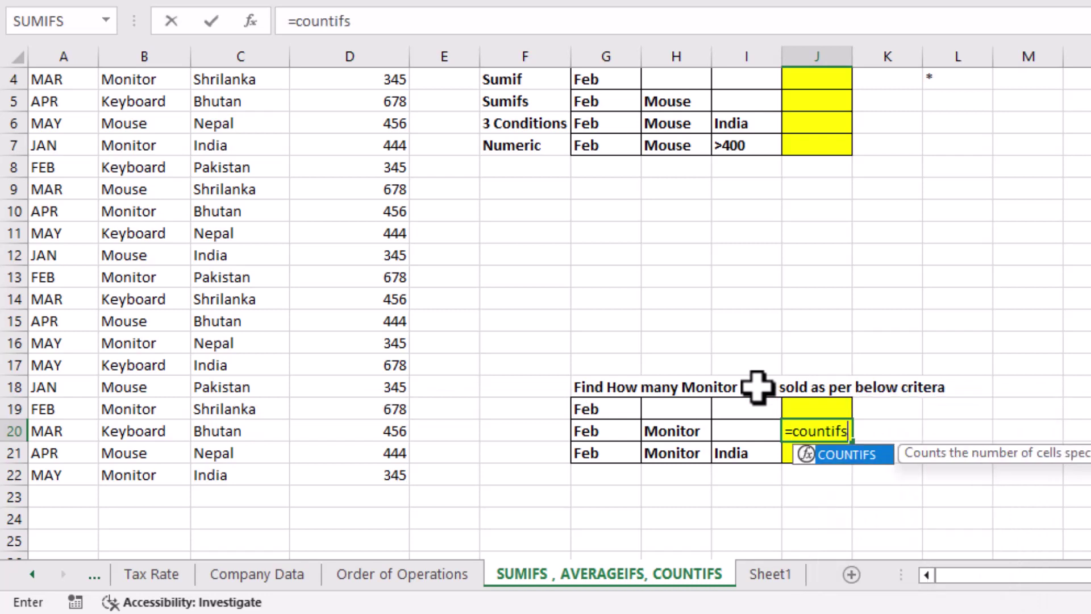
text(()
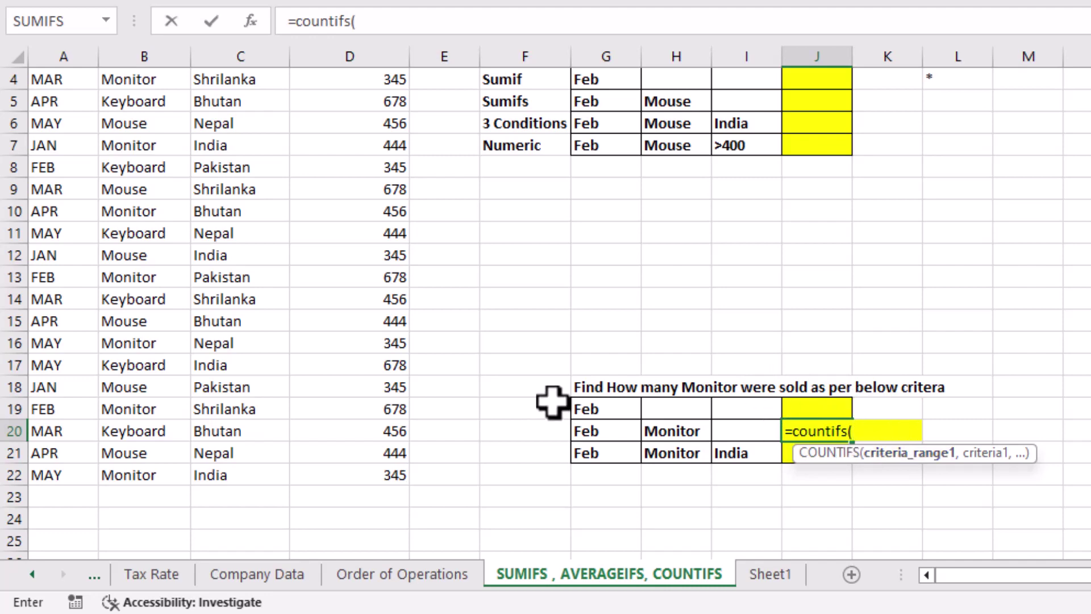
scroll(44, 237, up, 1)
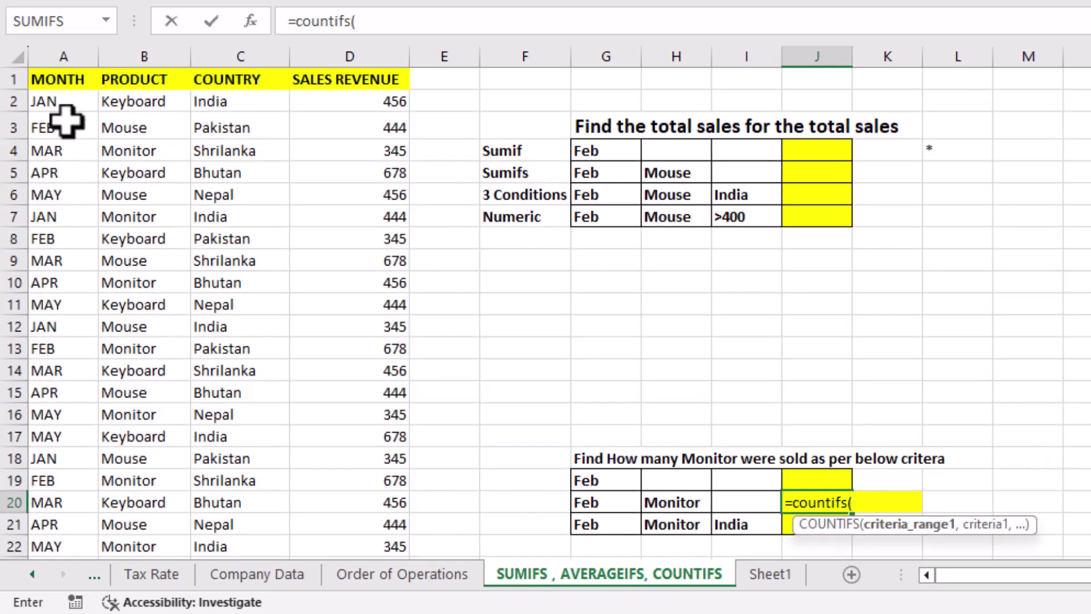
drag(59, 101, 54, 456)
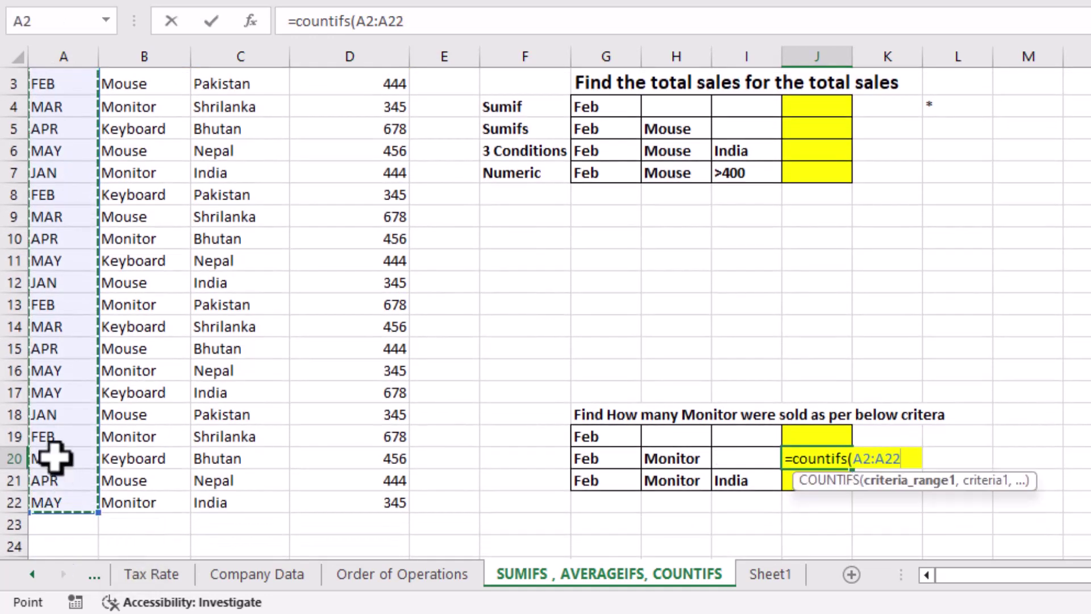
text(,"F)
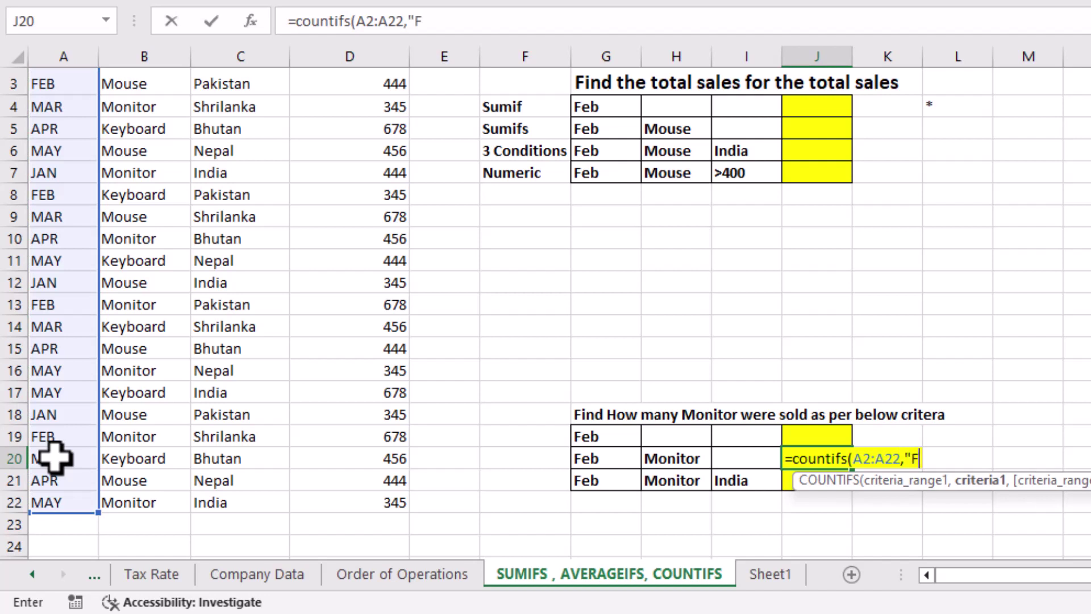
text(eb",)
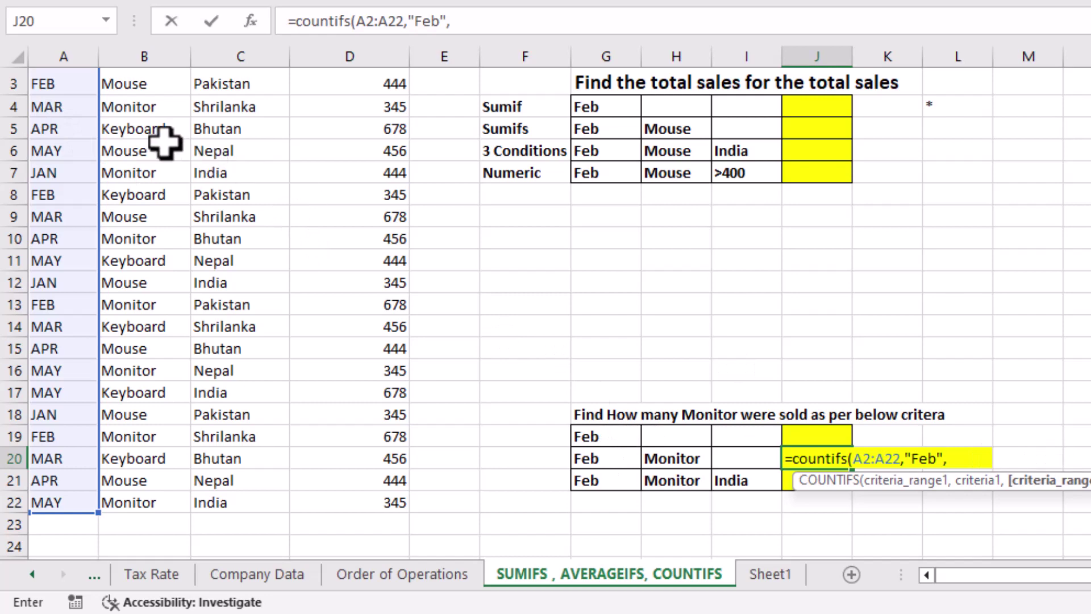
scroll(142, 125, up, 1)
drag(139, 101, 149, 459)
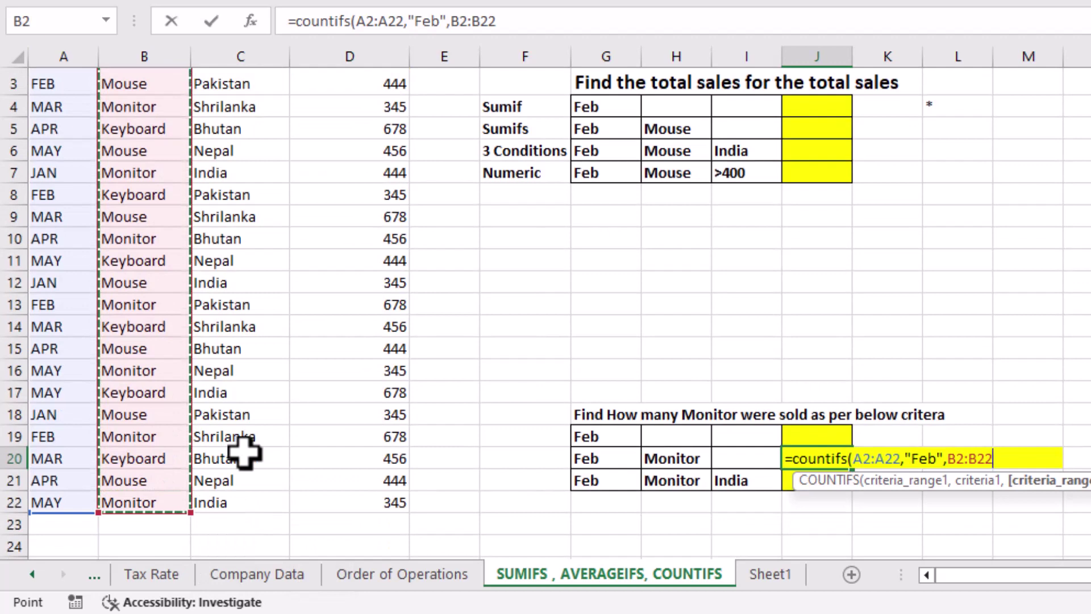
text(,"Monitor)
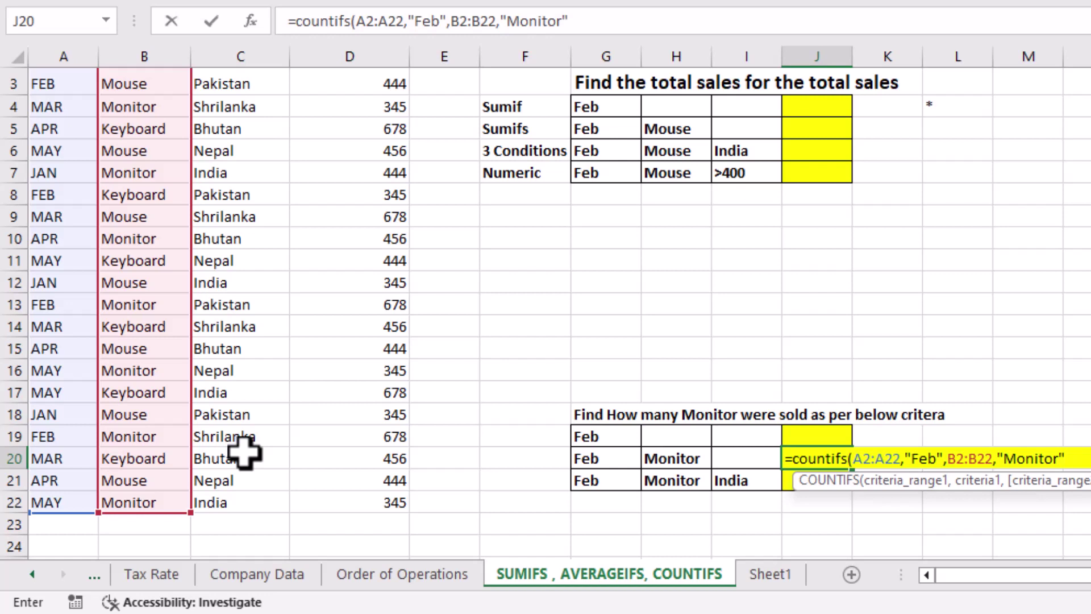
text())
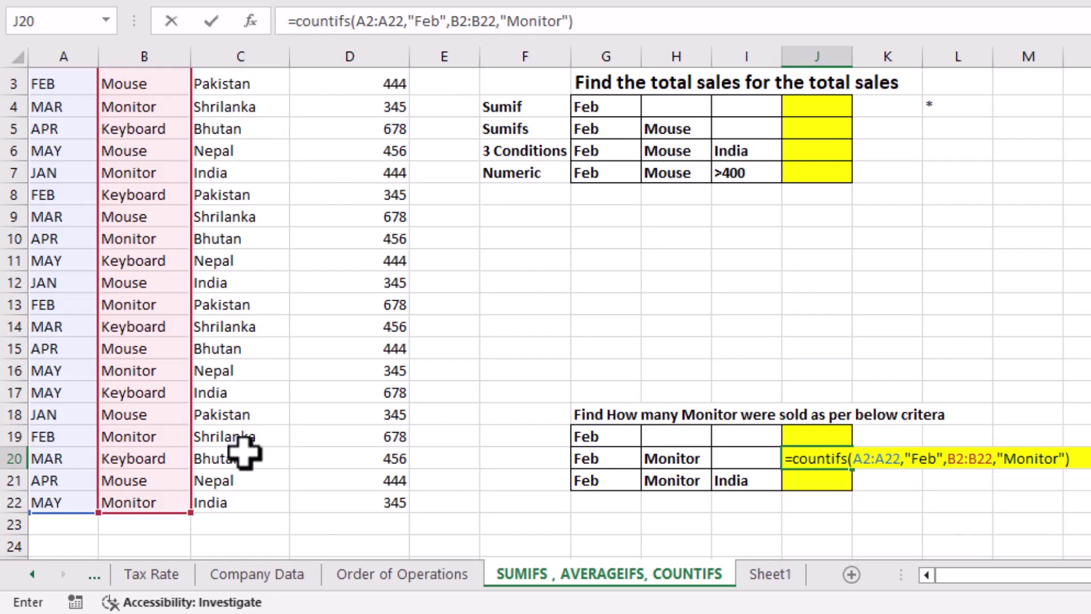
key(Tab)
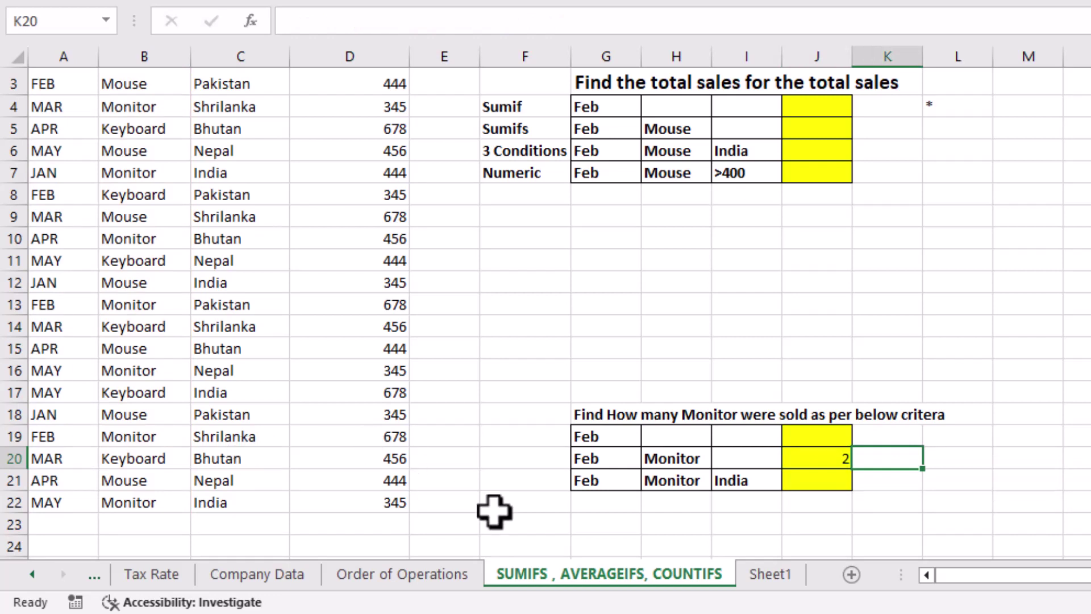
- Review the J20 formula and highlight the Feb Monitor record in row 19
key(Left)
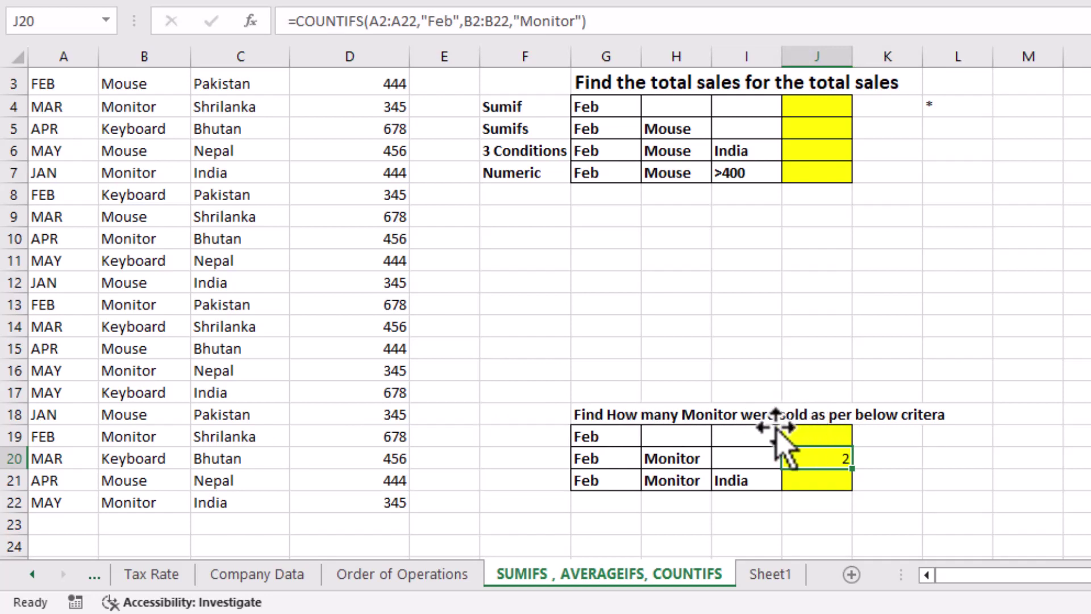
scroll(11, 149, up, 1)
drag(56, 478, 130, 478)
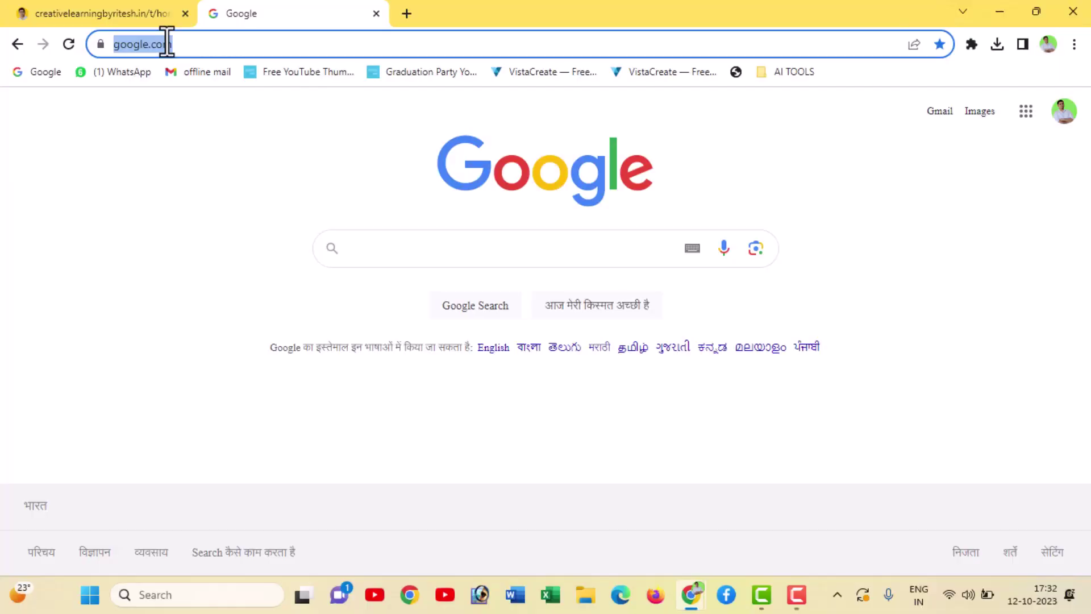
text(www.creativelearningbyritesh.in)
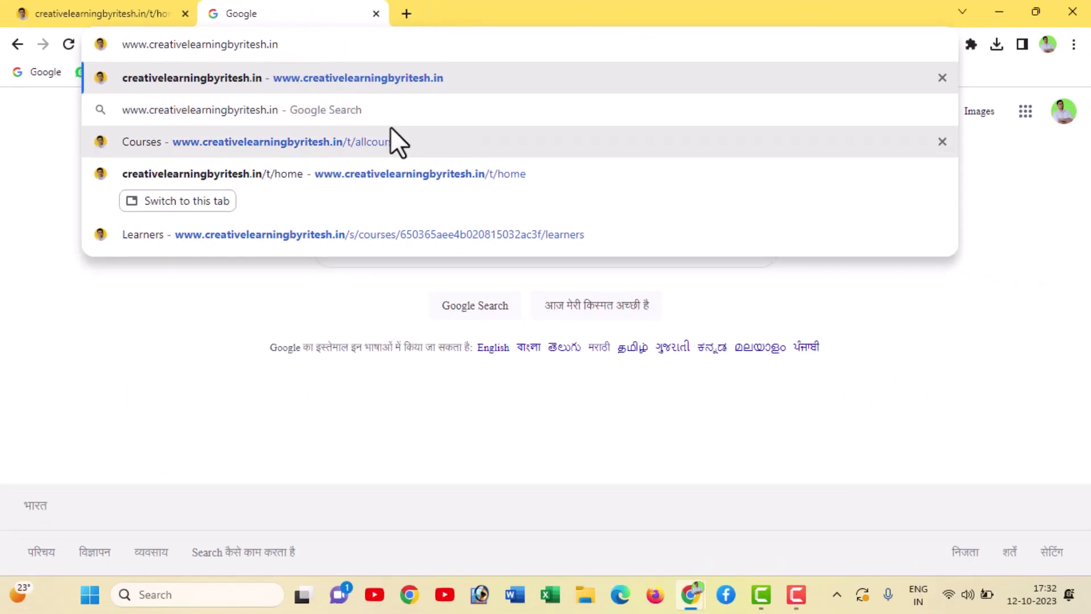
key(Return)
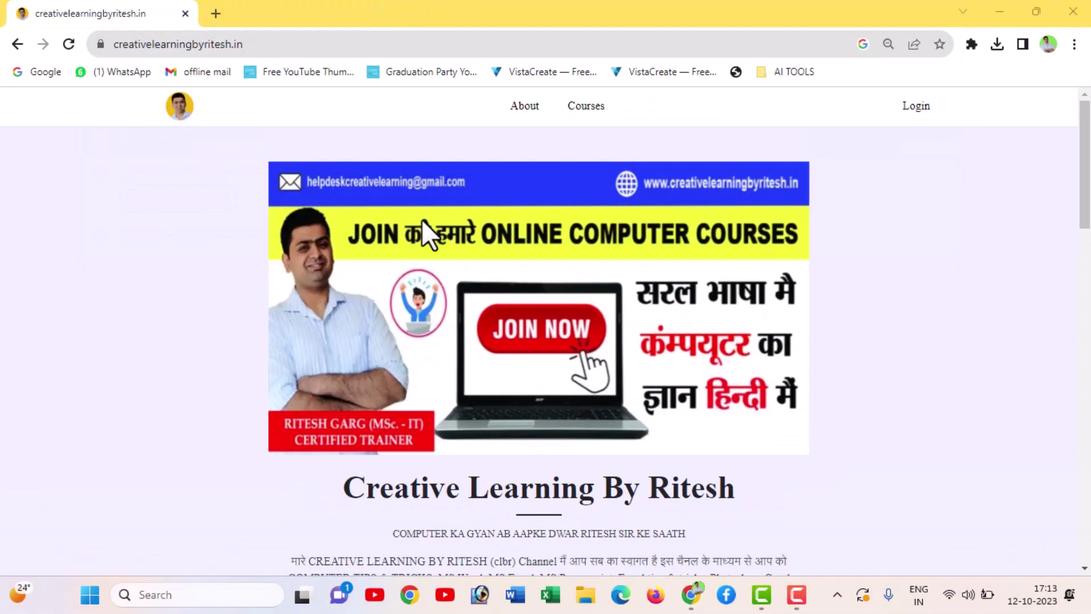
scroll(533, 308, down, 6)
scroll(533, 306, down, 2)
scroll(533, 307, down, 1)
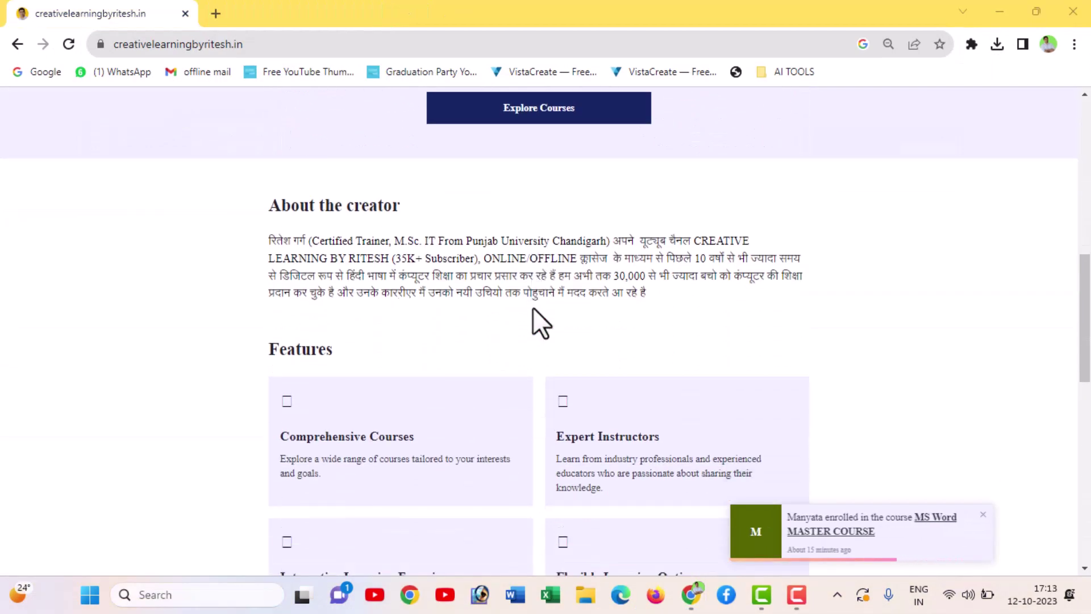
scroll(533, 307, down, 1)
scroll(533, 307, down, 2)
scroll(533, 306, down, 3)
scroll(533, 307, down, 4)
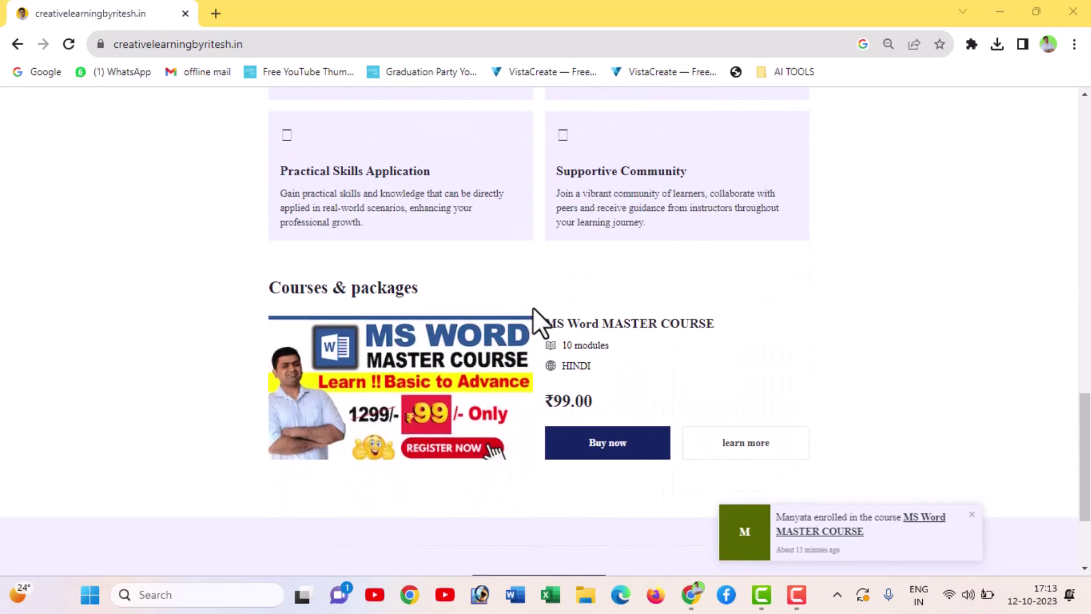
scroll(533, 306, down, 2)
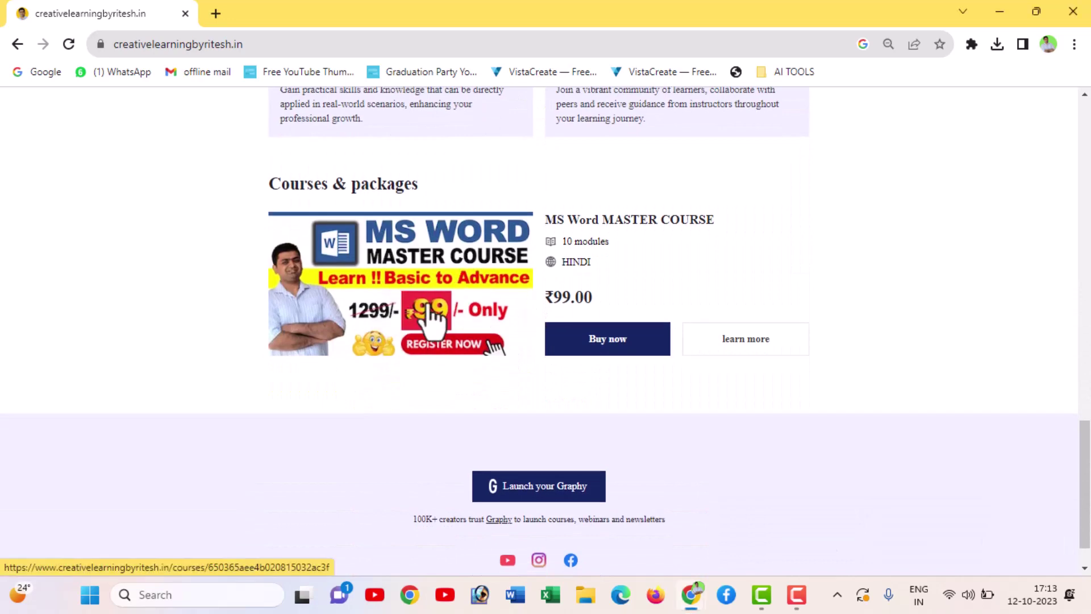
click(427, 304)
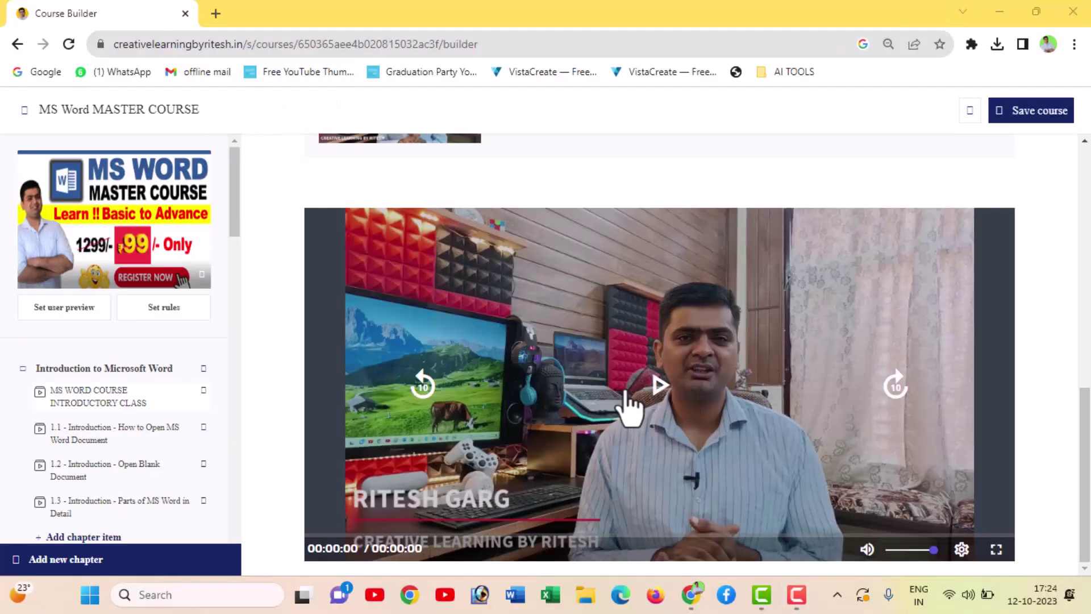
- Scroll through the course's 10 modules, ₹99 price and Certificate of Completion
scroll(91, 426, down, 1)
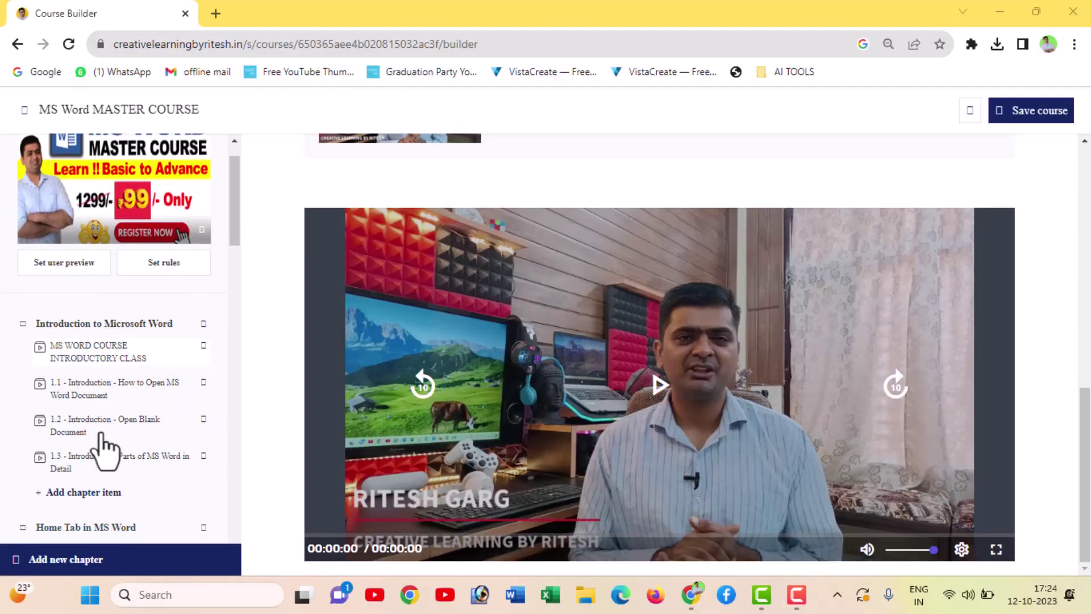
scroll(102, 443, down, 3)
scroll(103, 443, down, 3)
scroll(105, 446, down, 4)
scroll(103, 444, down, 2)
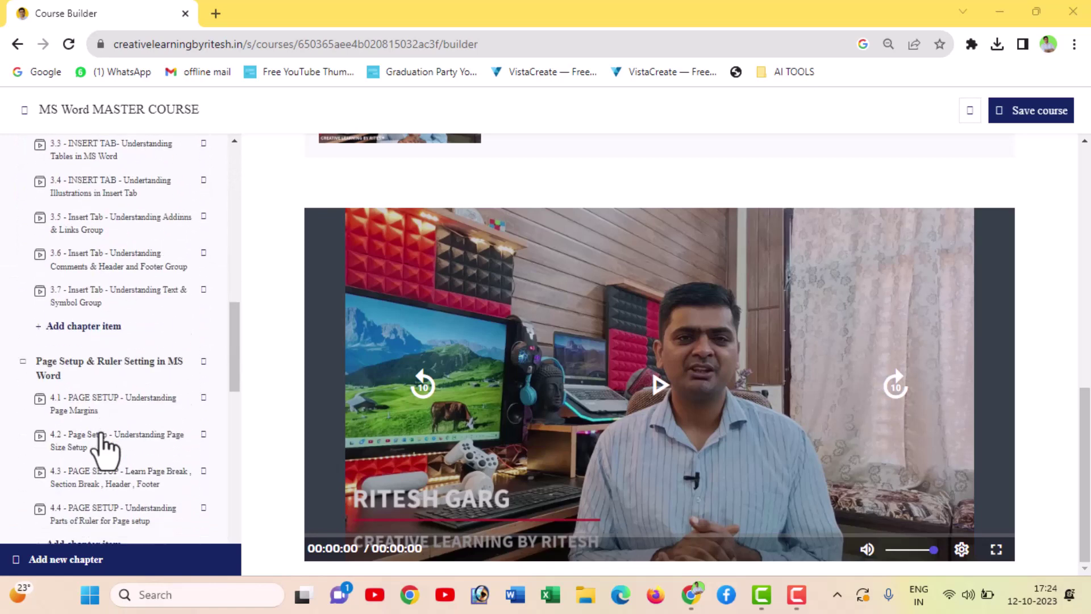
scroll(102, 437, down, 2)
scroll(105, 423, down, 2)
scroll(104, 426, down, 2)
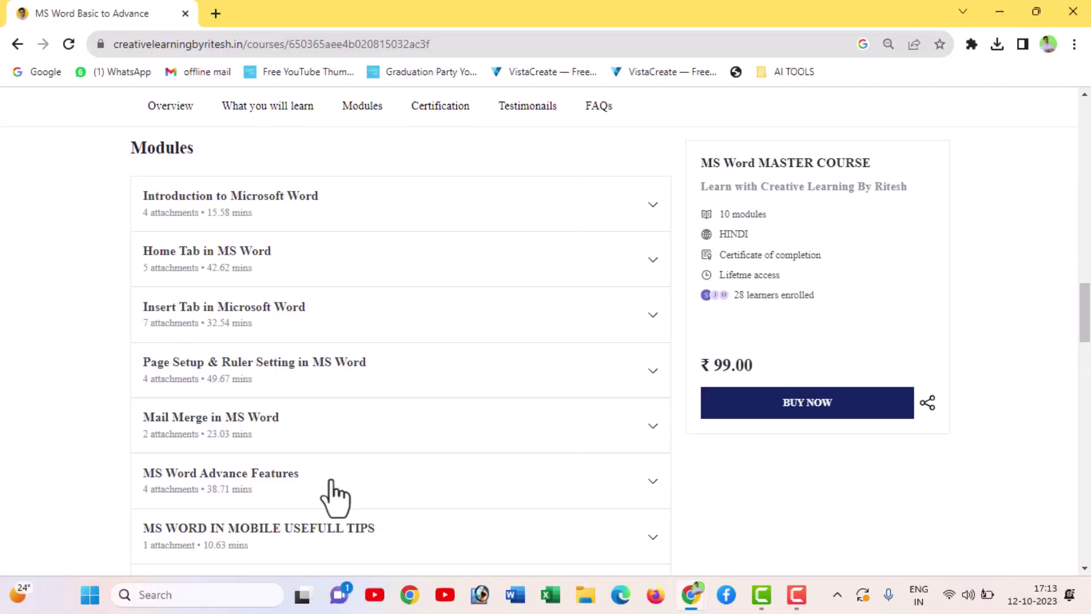
scroll(334, 496, down, 3)
scroll(334, 496, down, 2)
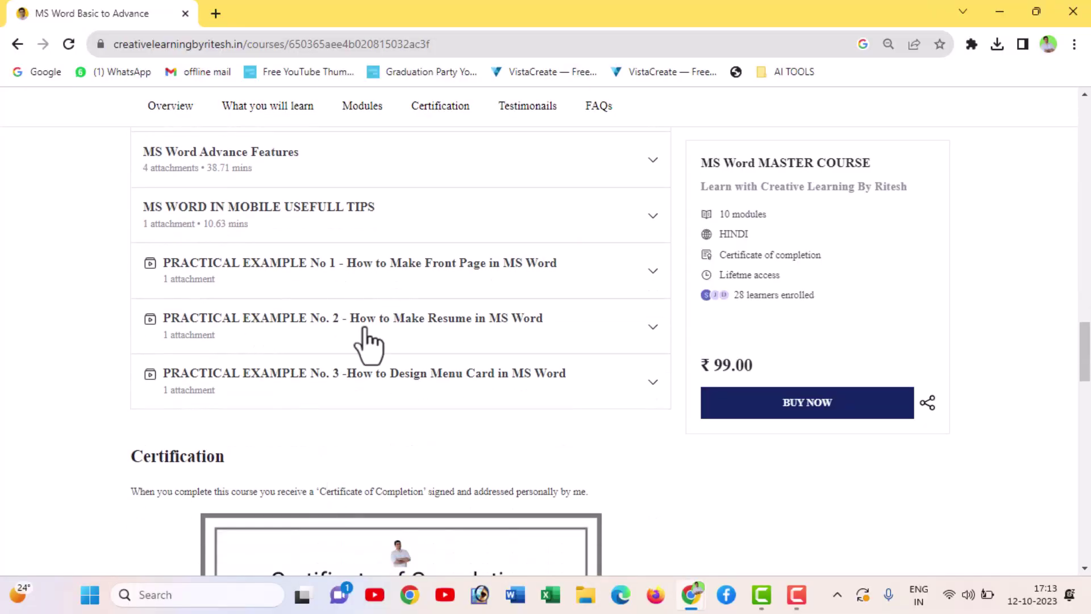
scroll(369, 421, down, 2)
scroll(370, 421, down, 1)
scroll(370, 392, down, 2)
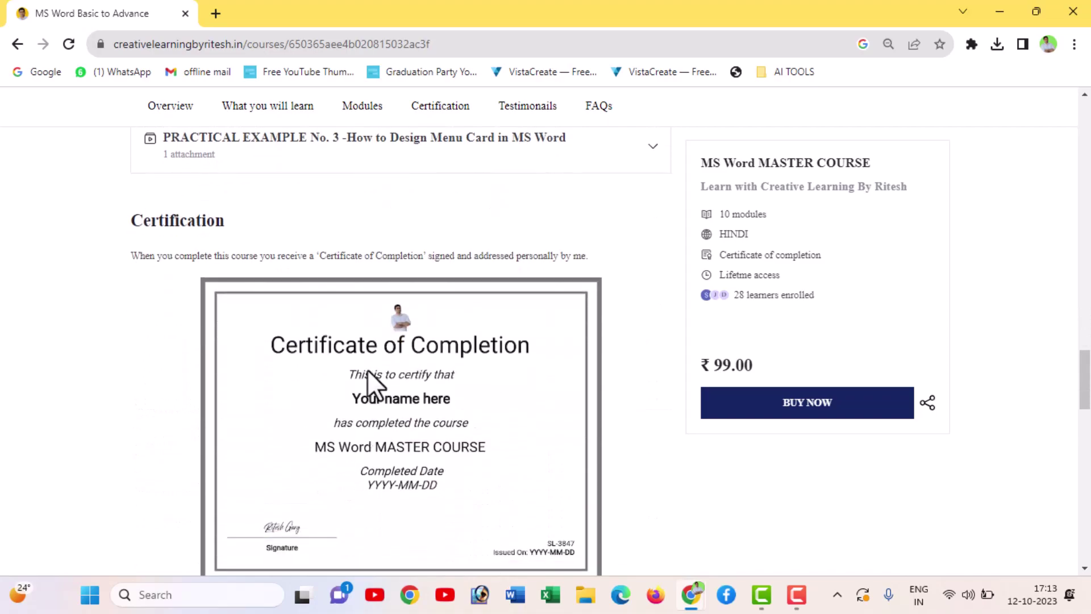
scroll(370, 375, down, 1)
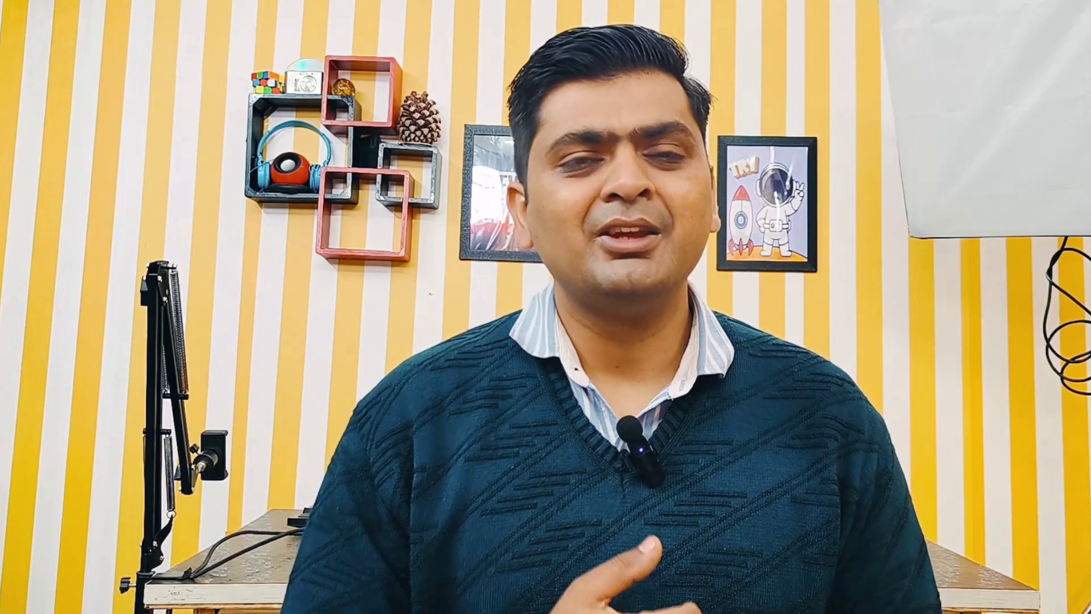